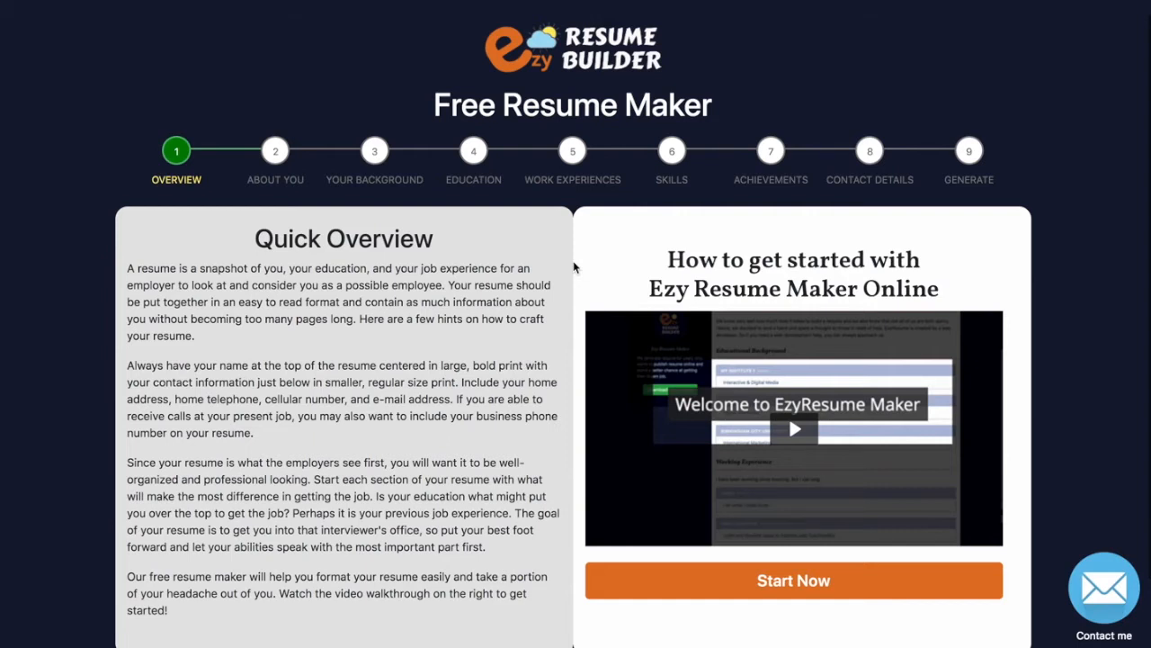
Scroll the Quick Overview page and start the resume wizard with Start Now.
{"action": "scroll", "coordinate": [574, 267], "scroll_direction": "down", "scroll_amount": 1}
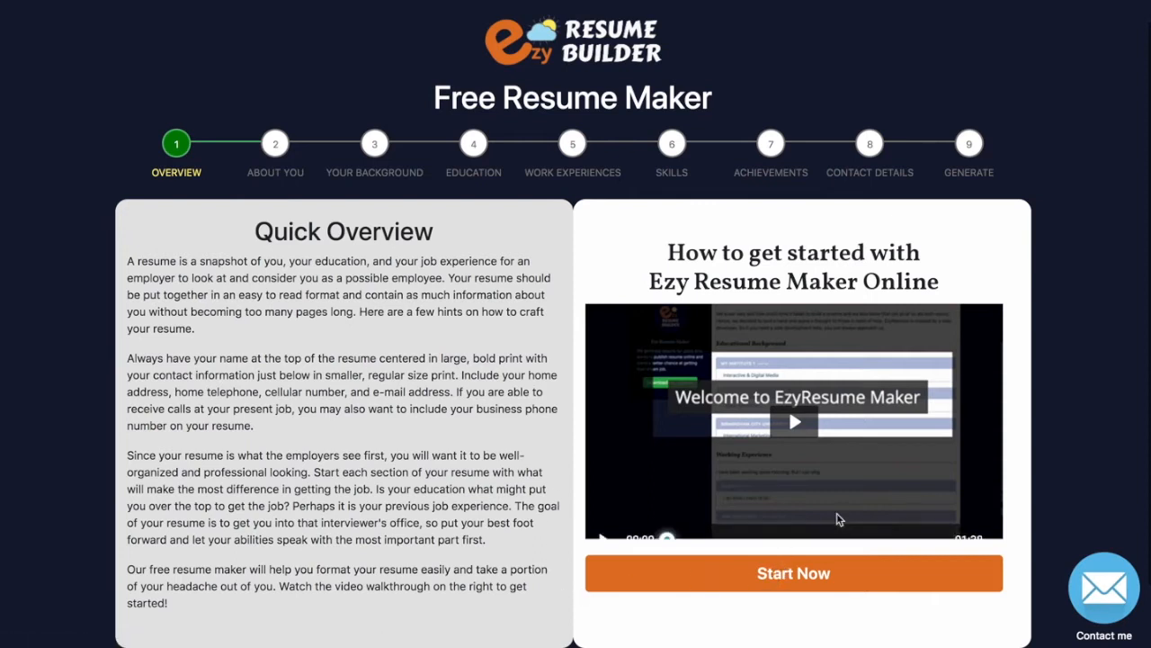
{"action": "mouse_move", "coordinate": [837, 519]}
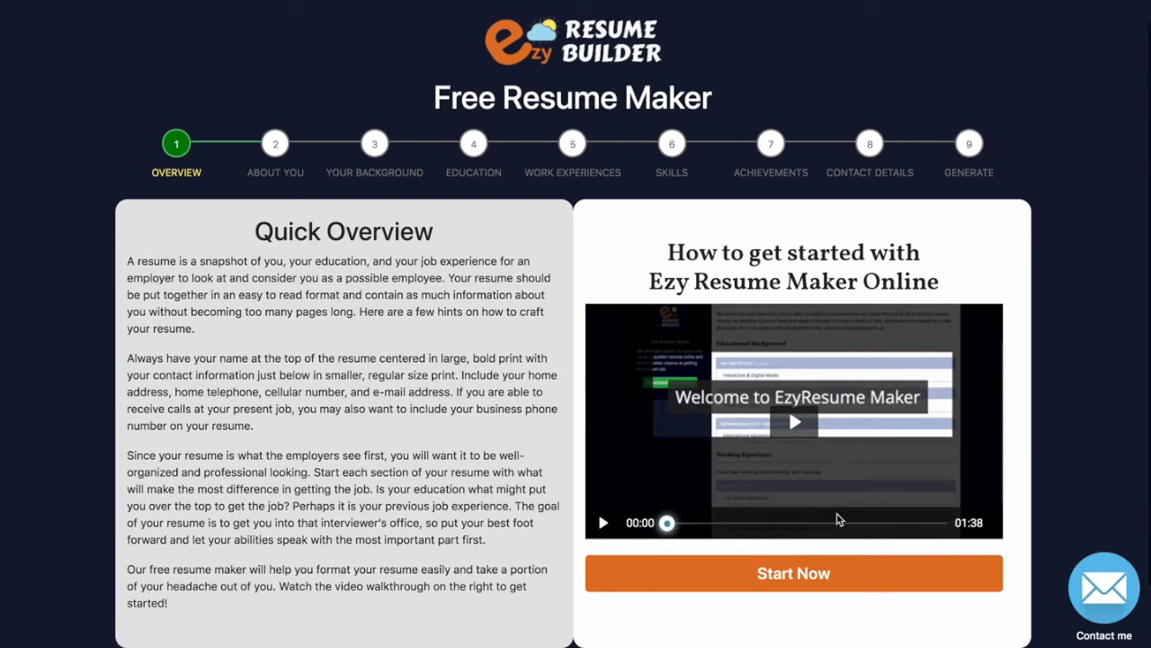
{"action": "left_click", "coordinate": [799, 571]}
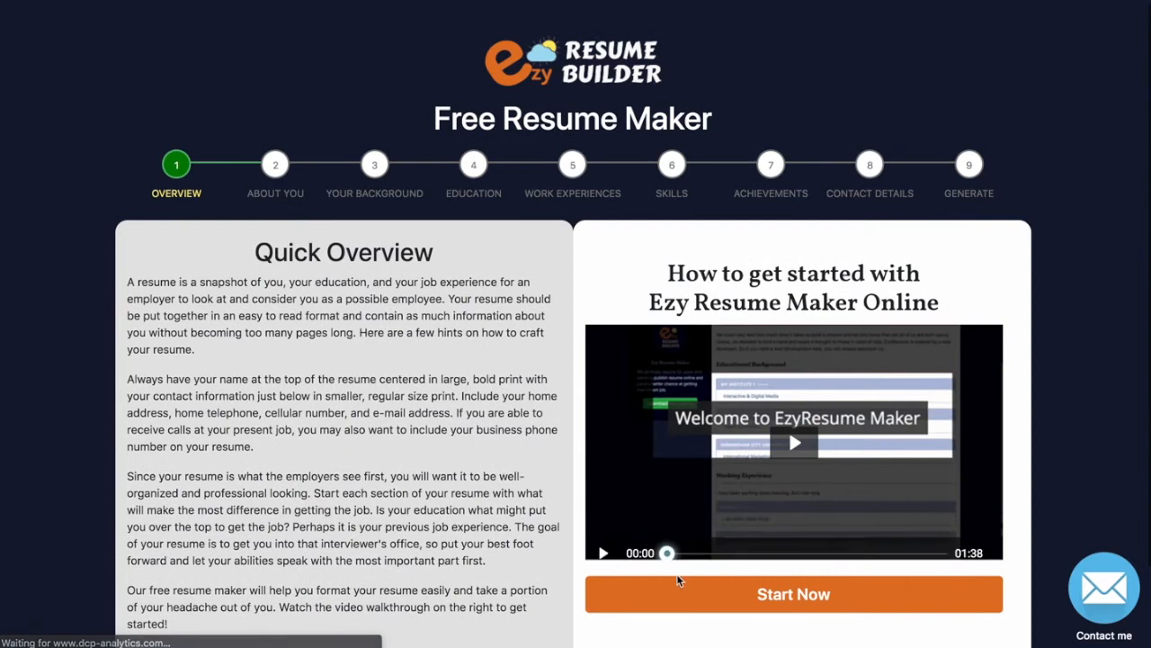
Upload oks.png as the About You headshot photo.
{"action": "left_click", "coordinate": [657, 350]}
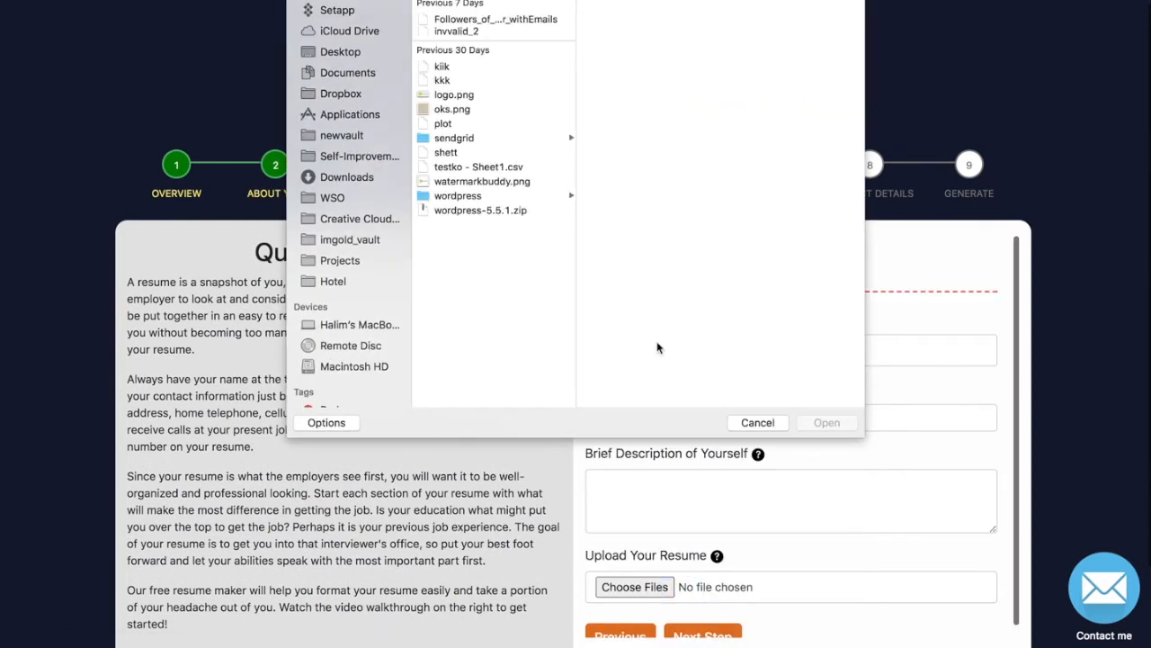
{"action": "left_click", "coordinate": [484, 113]}
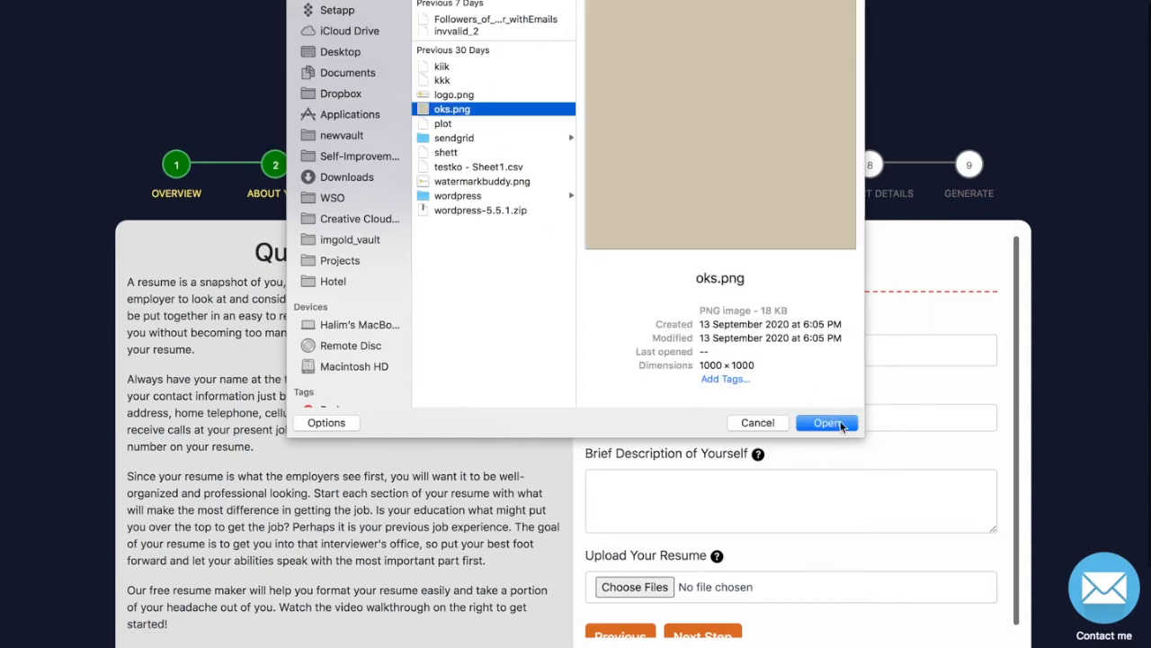
{"action": "left_click", "coordinate": [828, 421]}
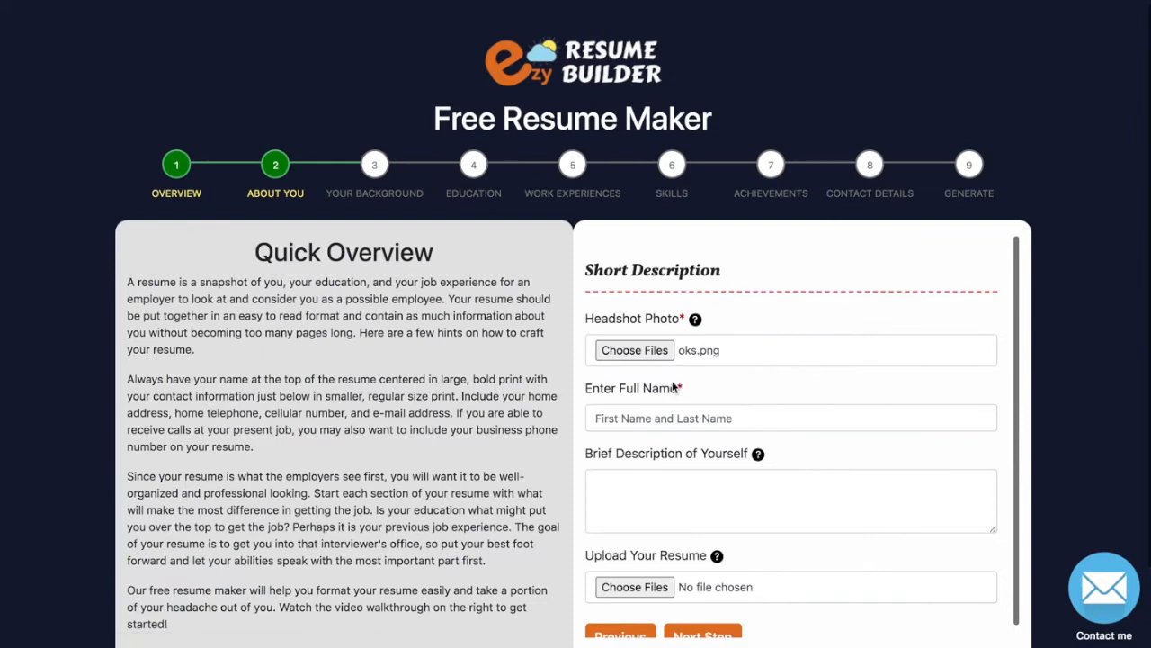
{"action": "scroll", "coordinate": [658, 398], "scroll_direction": "down", "scroll_amount": 1}
Enter the person's full name in the name field.
{"action": "left_click", "coordinate": [652, 405]}
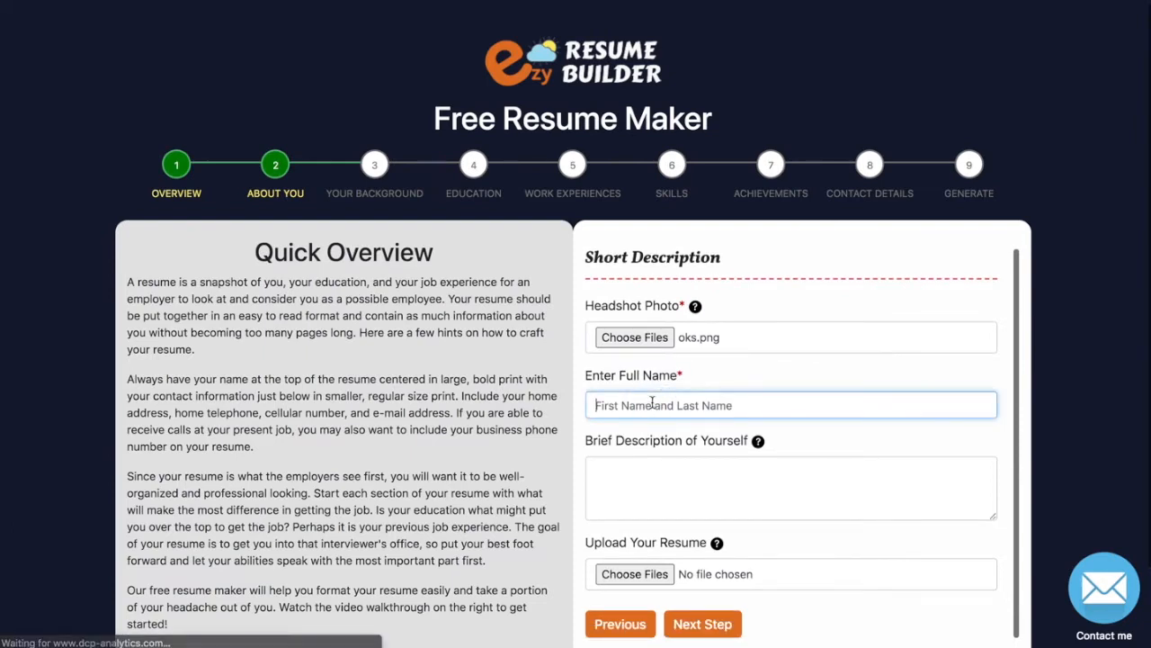
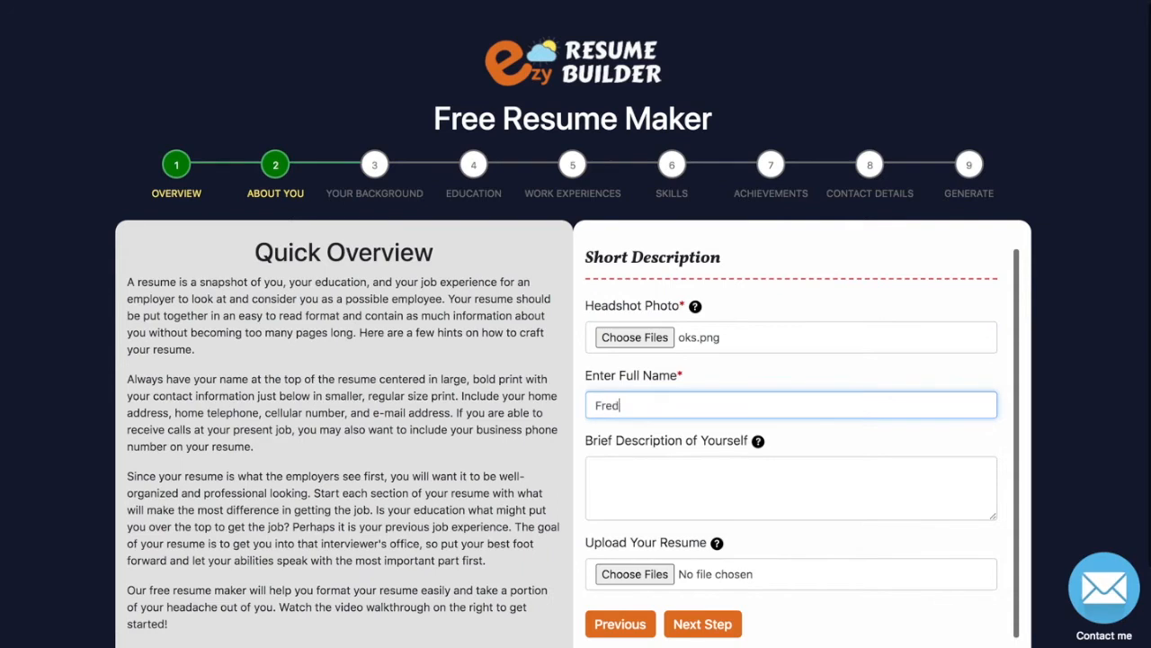
Write a brief description: copywriter at XYZ Company, working for XX years.
{"action": "left_click", "coordinate": [596, 470]}
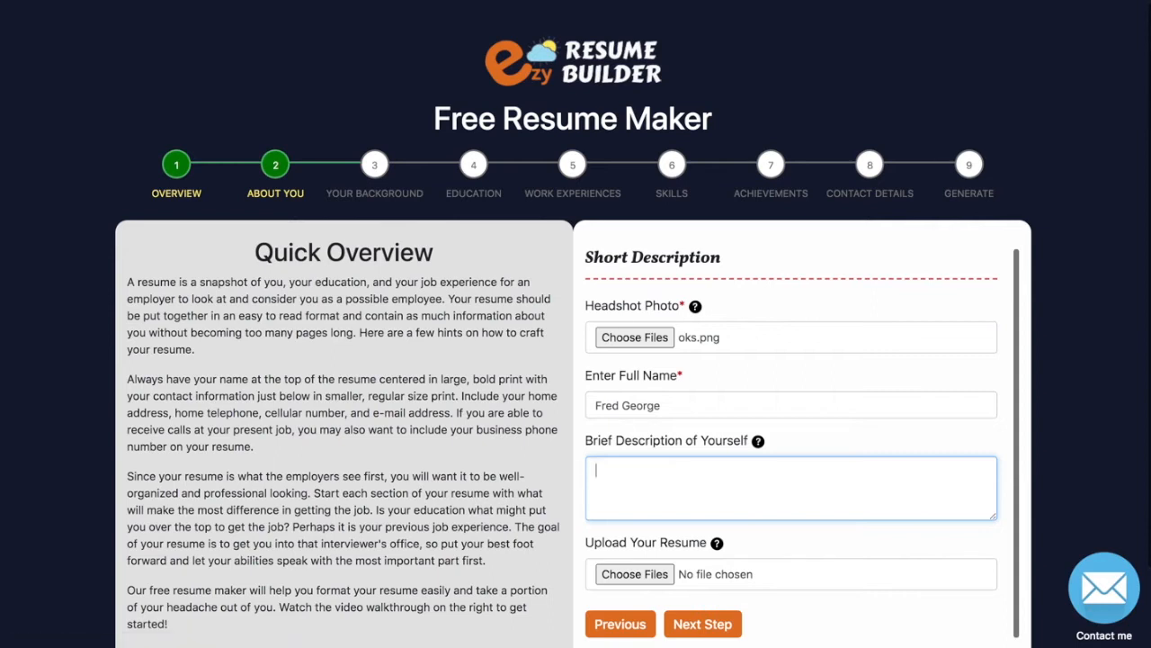
{"action": "type", "text": "I am a copywriter a"}
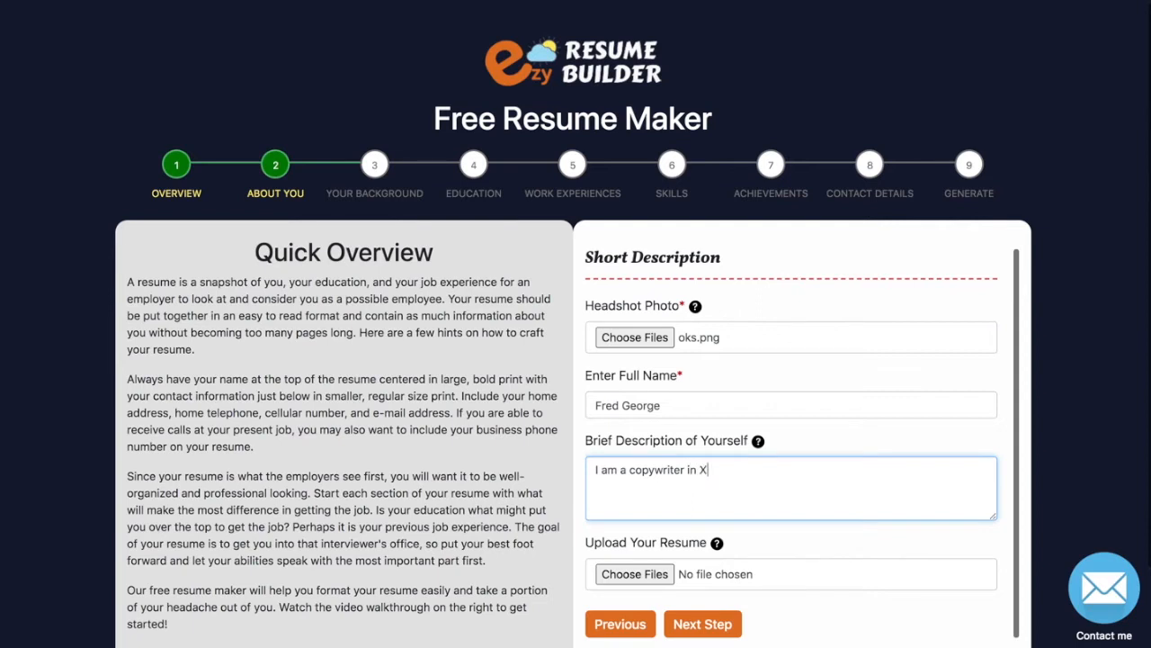
{"action": "type", "text": "n XYZ Company and have"}
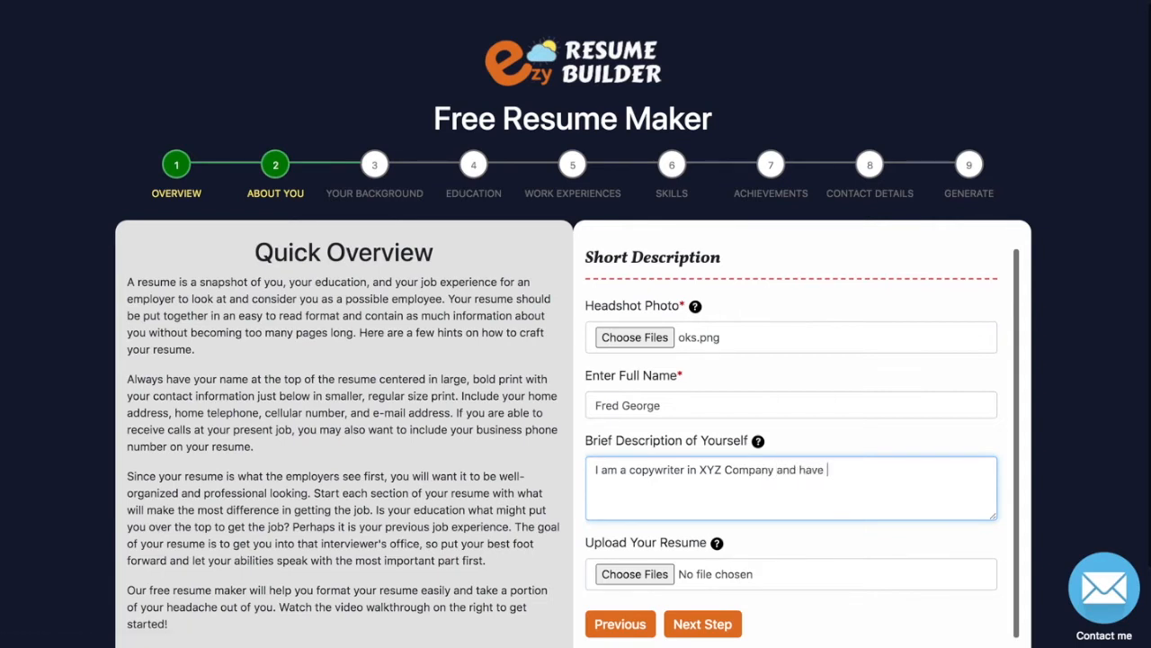
{"action": "type", "text": "  work"}
{"action": "key", "text": "BackSpace"}
{"action": "key", "text": "BackSpace"}
{"action": "key", "text": "BackSpace"}
{"action": "type", "text": "working for XX years."}
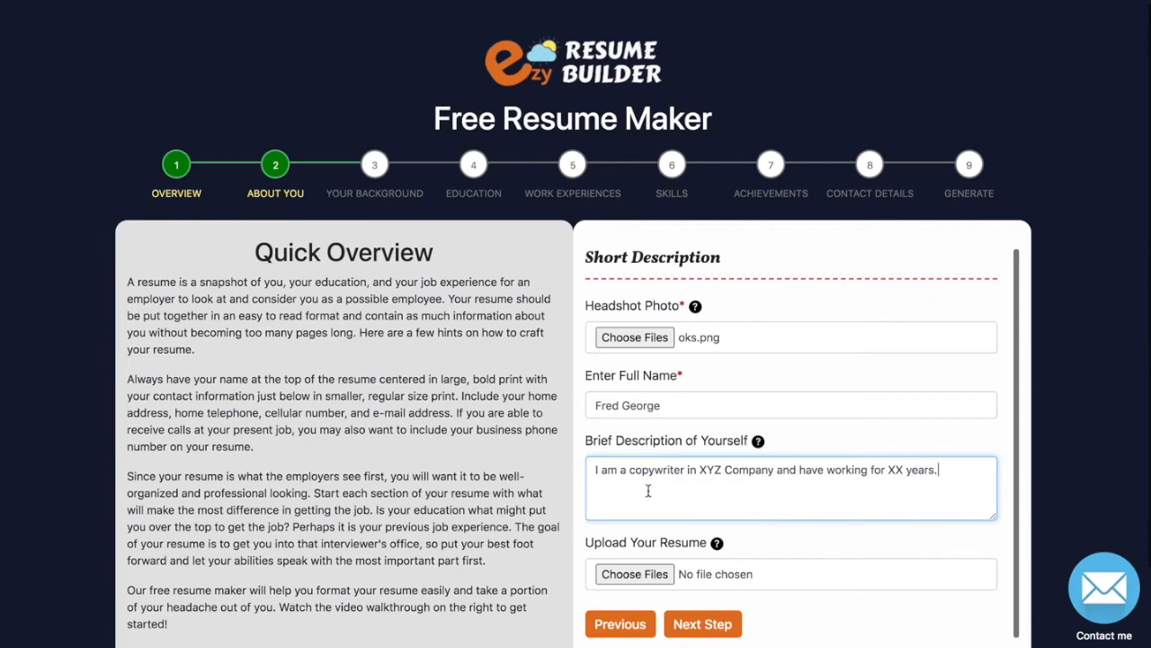
Attach some products.pdf as the resume and continue to Your Background.
{"action": "left_click", "coordinate": [632, 572]}
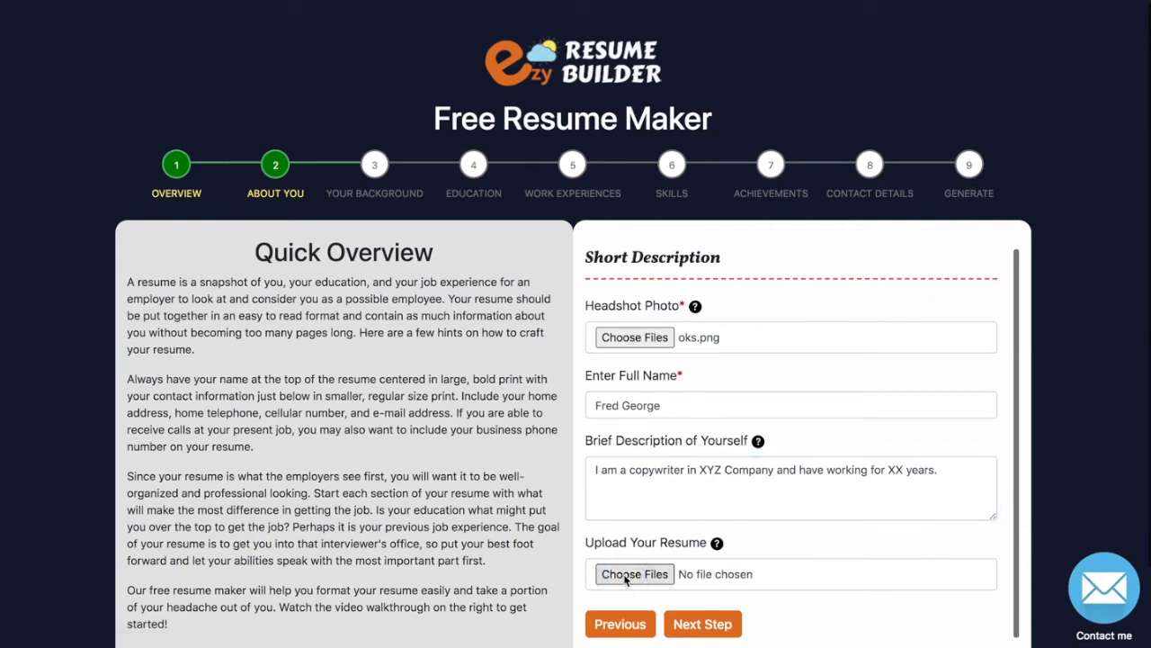
{"action": "left_click", "coordinate": [484, 1]}
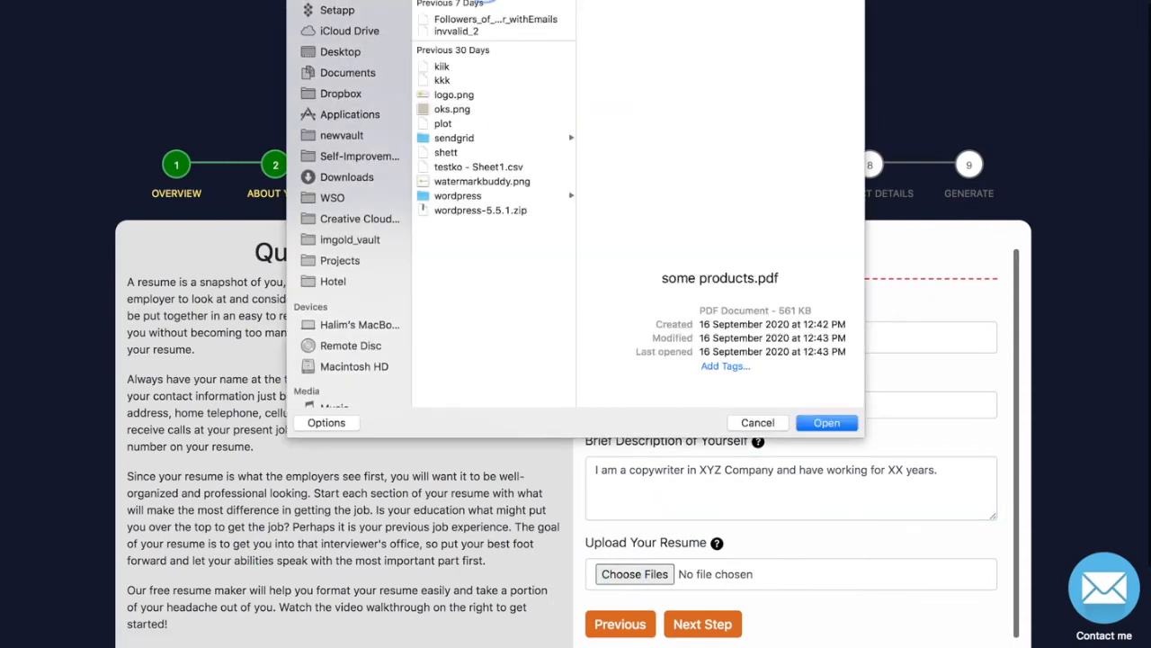
{"action": "left_click", "coordinate": [828, 422]}
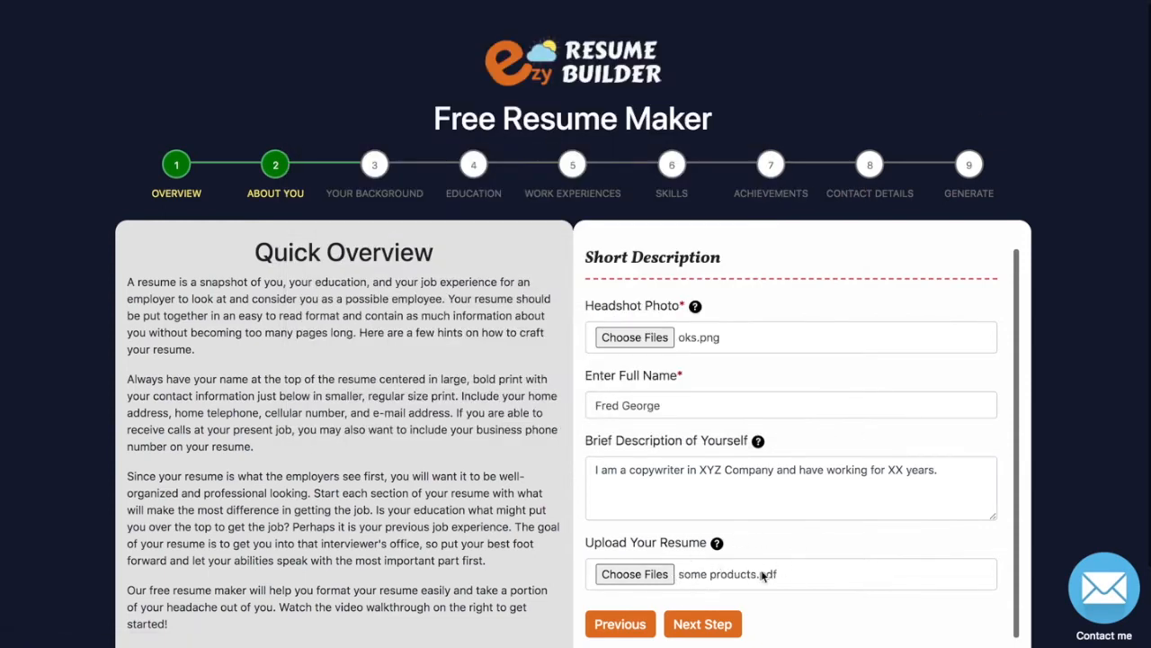
{"action": "left_click", "coordinate": [683, 630]}
{"action": "left_click", "coordinate": [666, 442]}
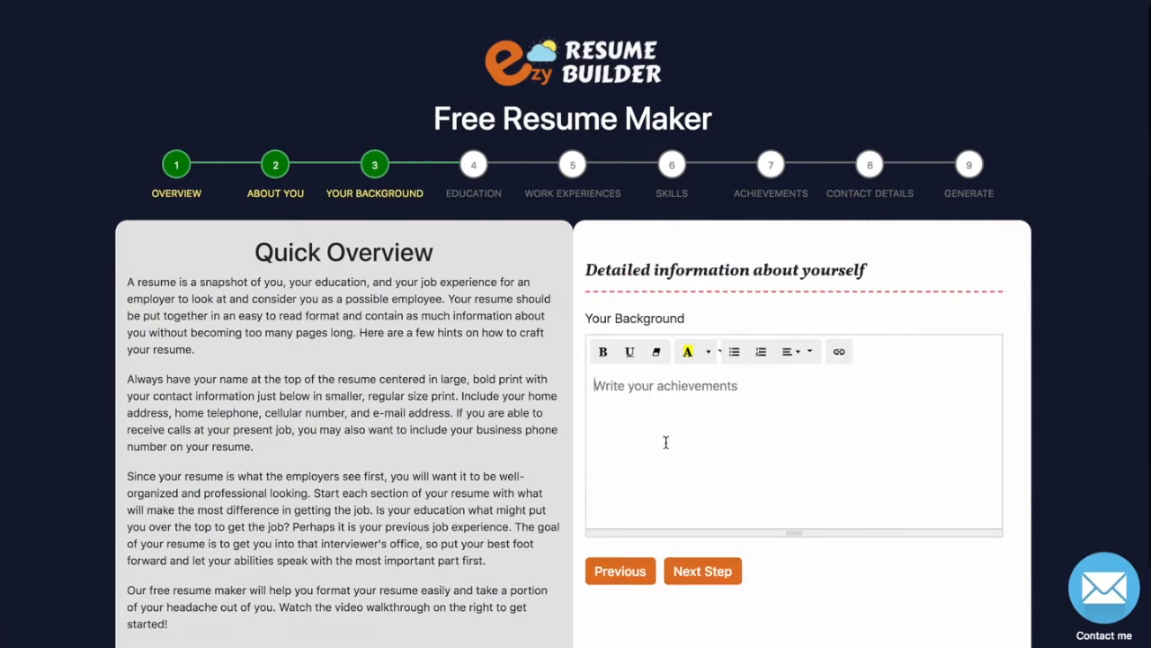
Type 'I like to dance.' in the Your Background editor.
{"action": "type", "text": "I h"}
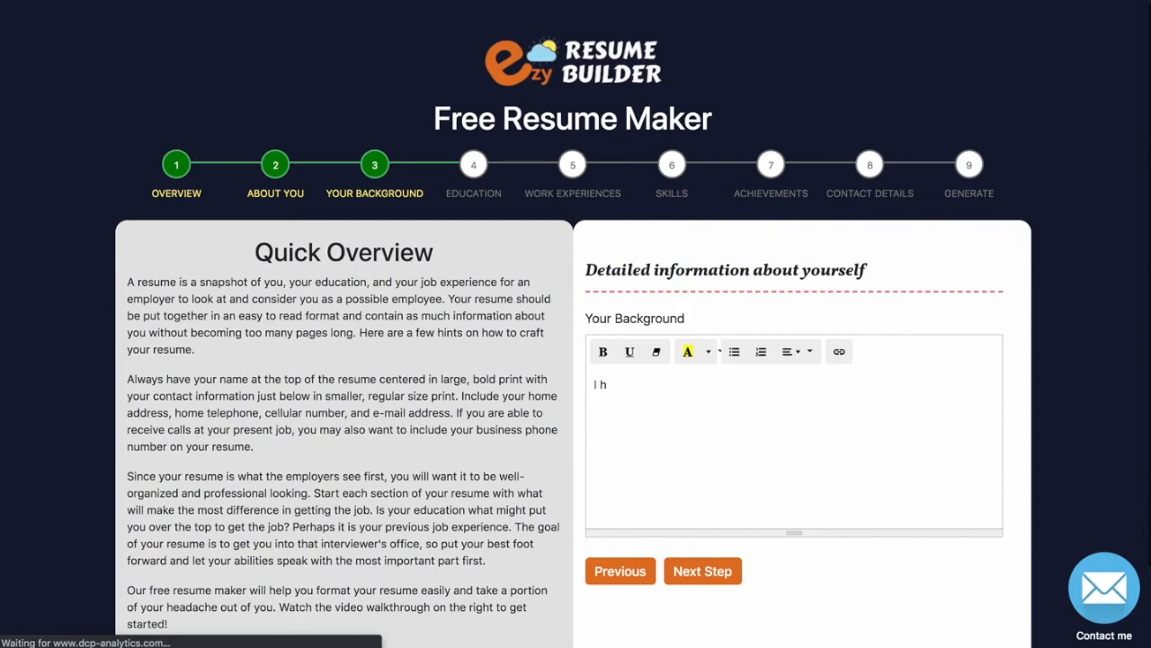
{"action": "key", "text": "BackSpace"}
{"action": "type", "text": "like to da"}
{"action": "type", "text": "nce, s"}
{"action": "key", "text": "BackSpace"}
{"action": "key", "text": "BackSpace"}
{"action": "key", "text": "BackSpace"}
{"action": "type", "text": "."}
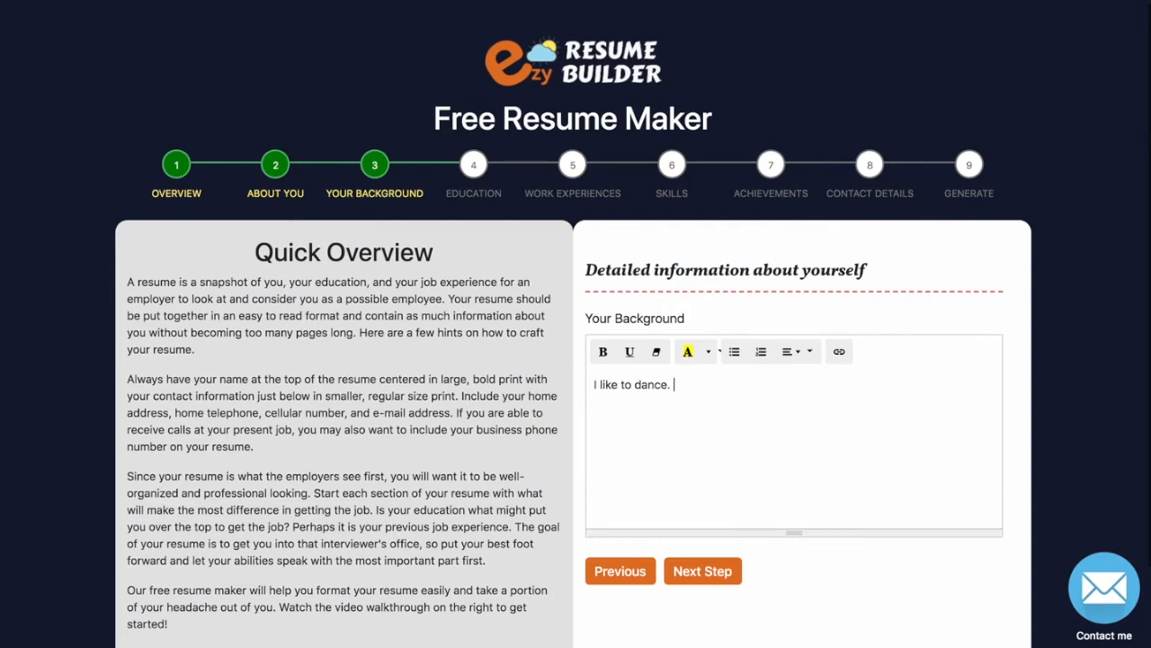
Paste the overview's second paragraph after the sentence.
{"action": "left_click_drag", "start_coordinate": [259, 447], "coordinate": [128, 379]}
{"action": "key", "text": "ctrl+c"}
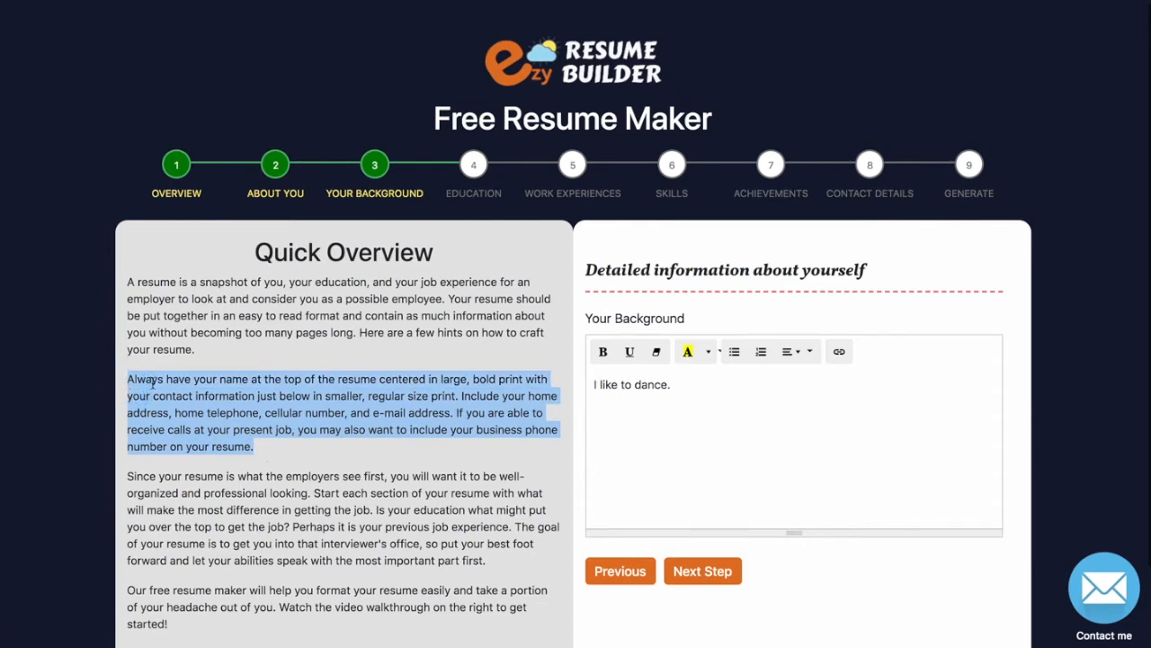
{"action": "left_click", "coordinate": [690, 410]}
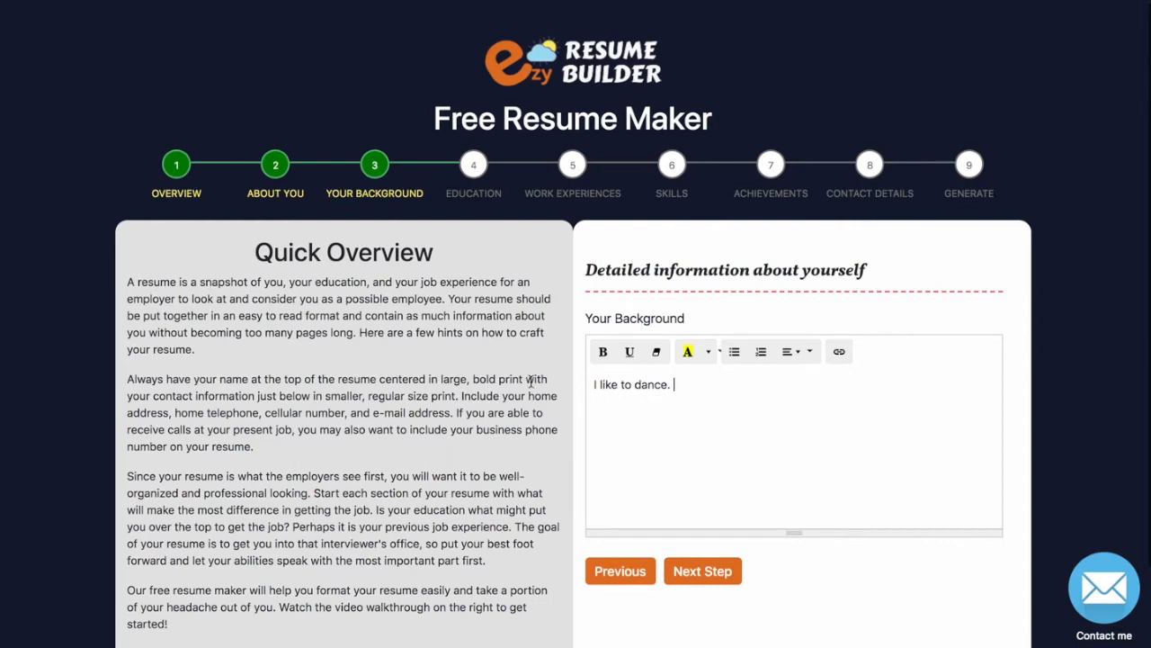
{"action": "key", "text": "ctrl+v"}
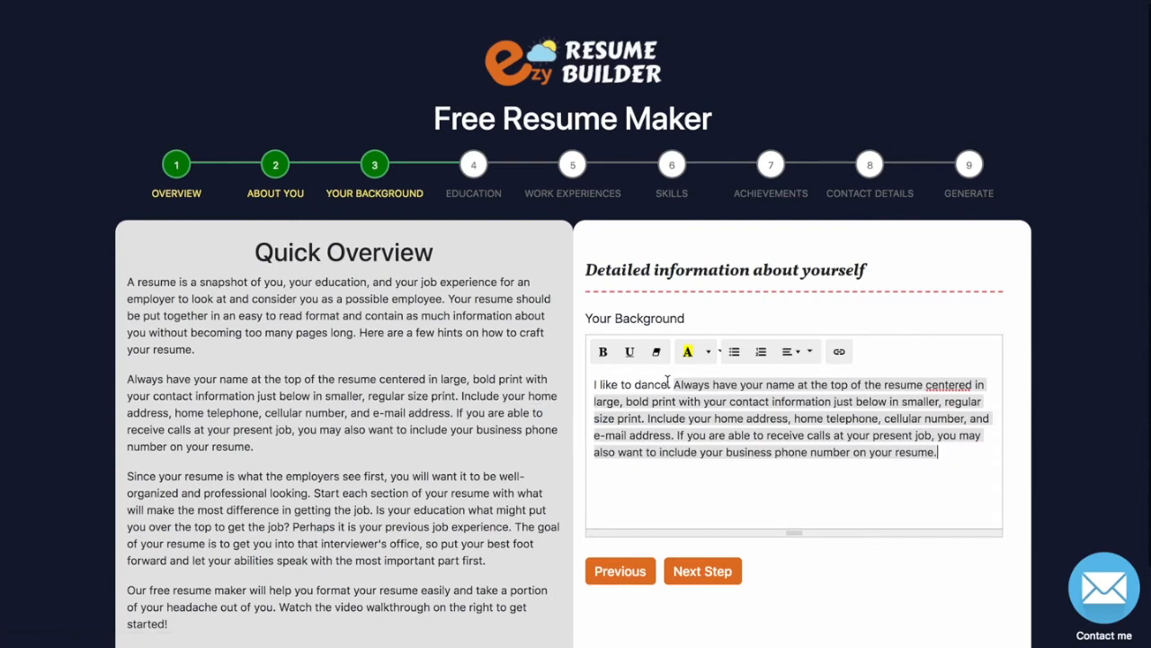
{"action": "left_click_drag", "start_coordinate": [947, 454], "coordinate": [677, 370]}
Remove the pasted text's grey background and make 'print' bold.
{"action": "left_click", "coordinate": [709, 351]}
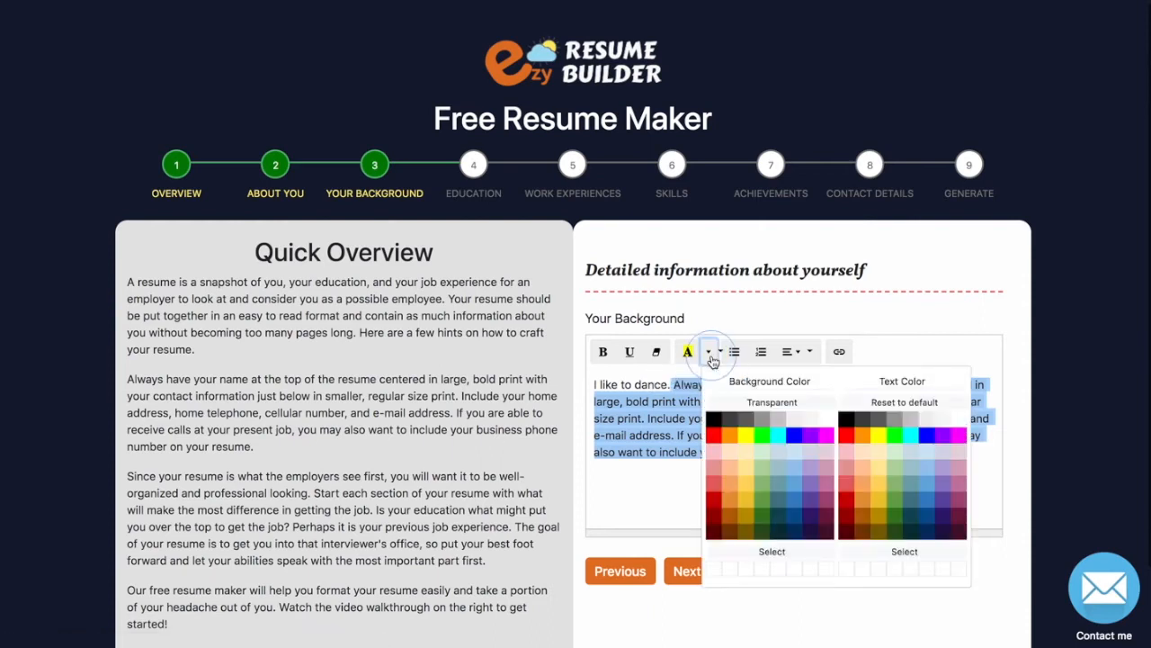
{"action": "left_click", "coordinate": [728, 405]}
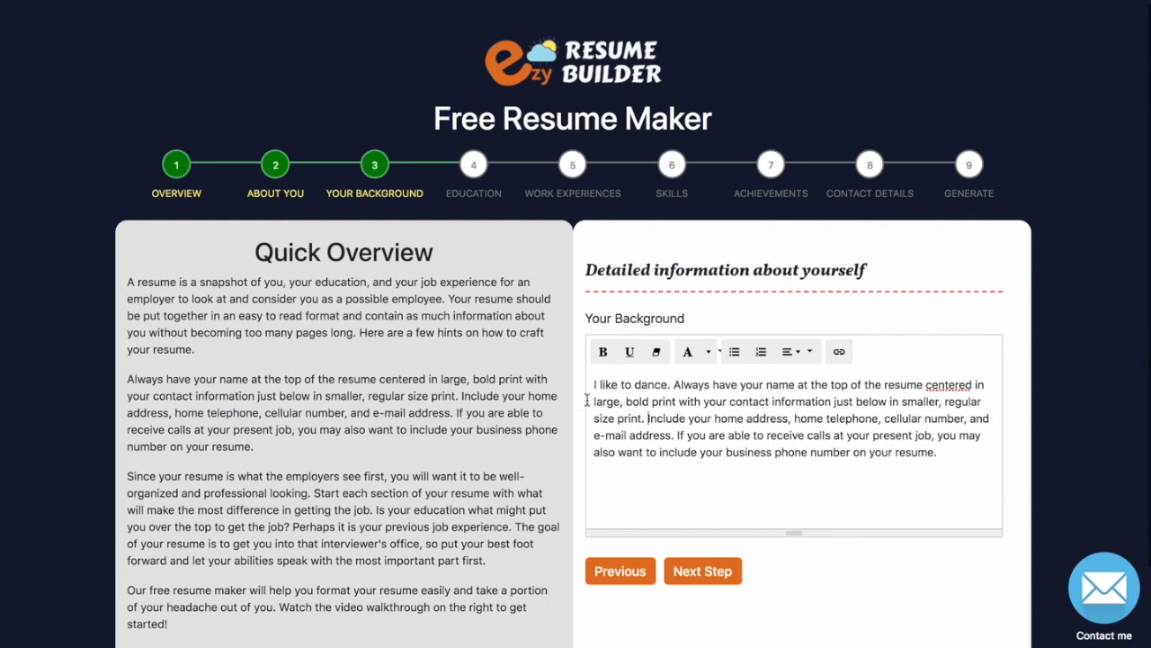
{"action": "double_click", "coordinate": [663, 402]}
{"action": "left_click", "coordinate": [603, 351]}
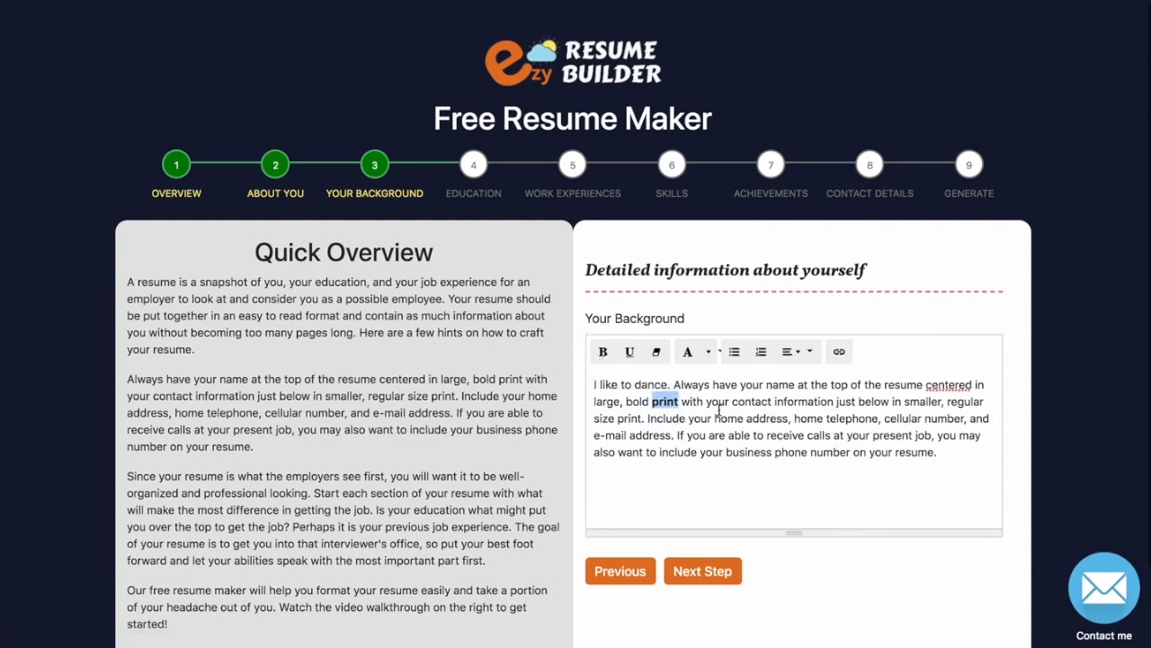
Highlight 'address' in yellow, underline 'include', and continue to the next step.
{"action": "double_click", "coordinate": [766, 419]}
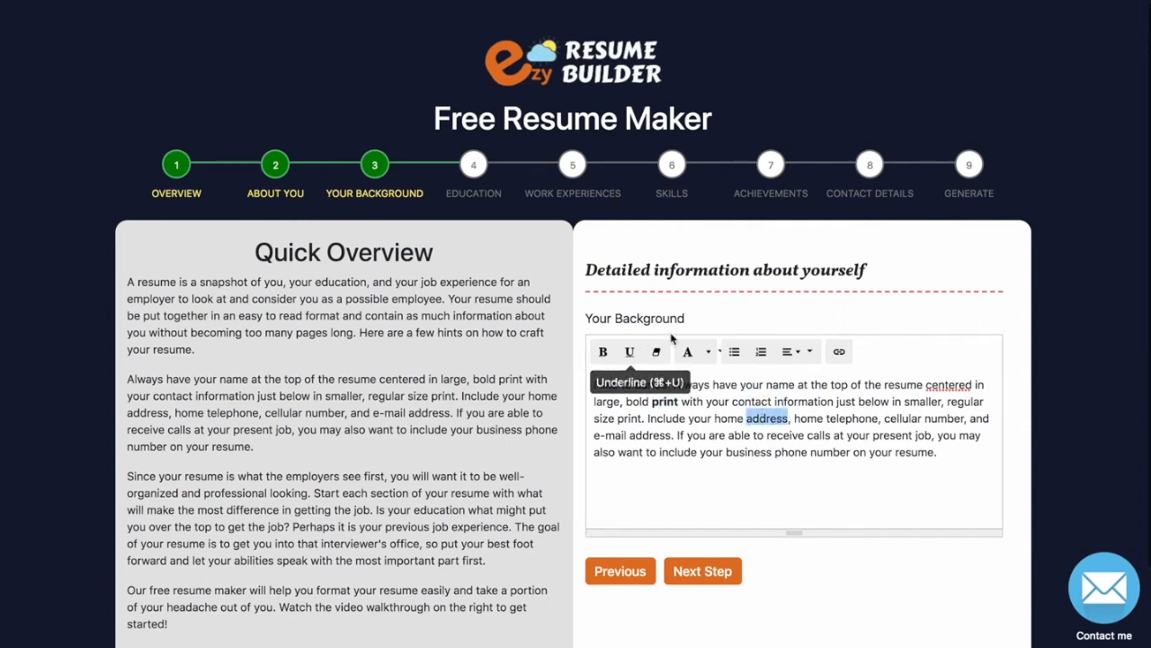
{"action": "left_click", "coordinate": [707, 351]}
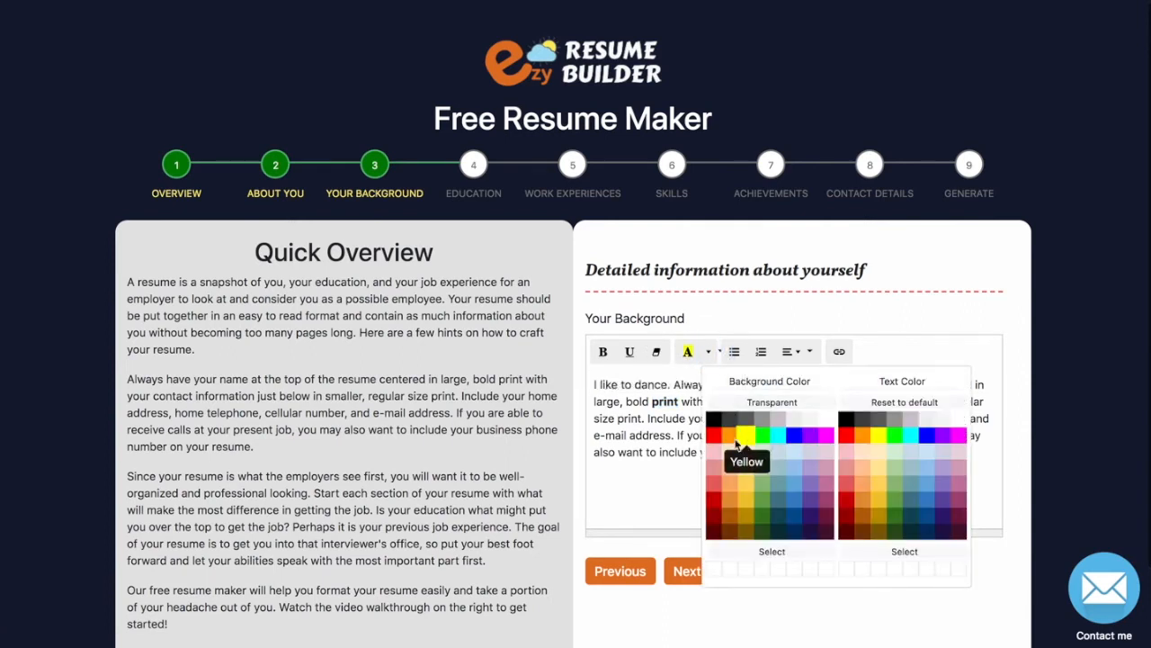
{"action": "left_click", "coordinate": [746, 435]}
{"action": "key", "text": "ctrl+a"}
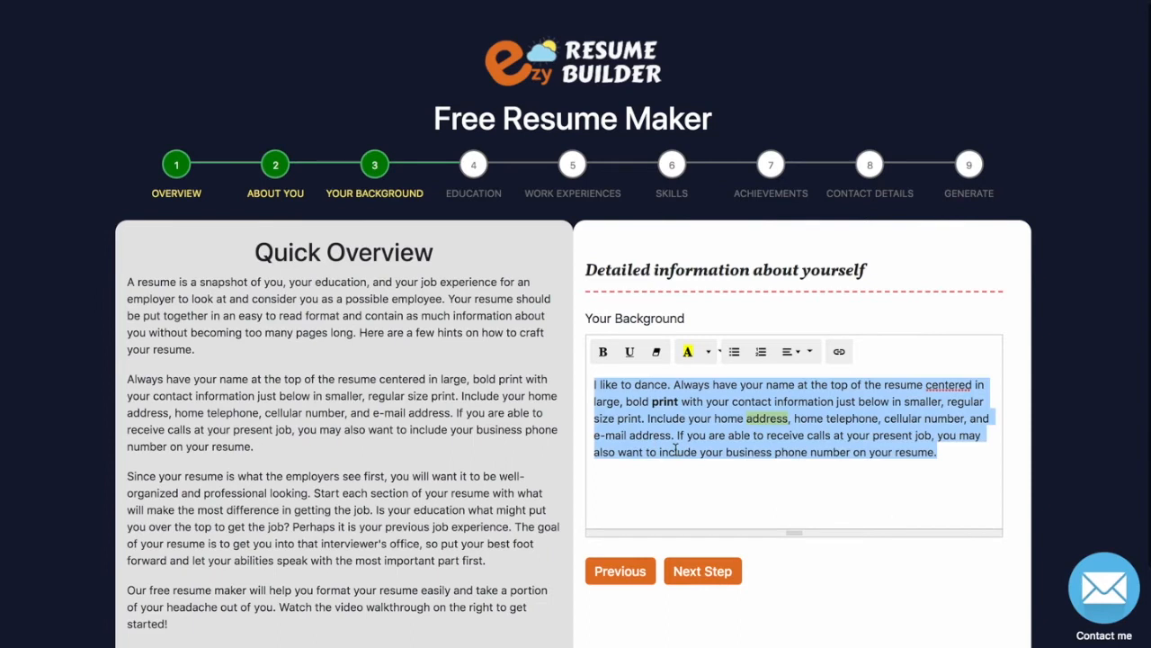
{"action": "double_click", "coordinate": [675, 450]}
{"action": "left_click", "coordinate": [630, 352]}
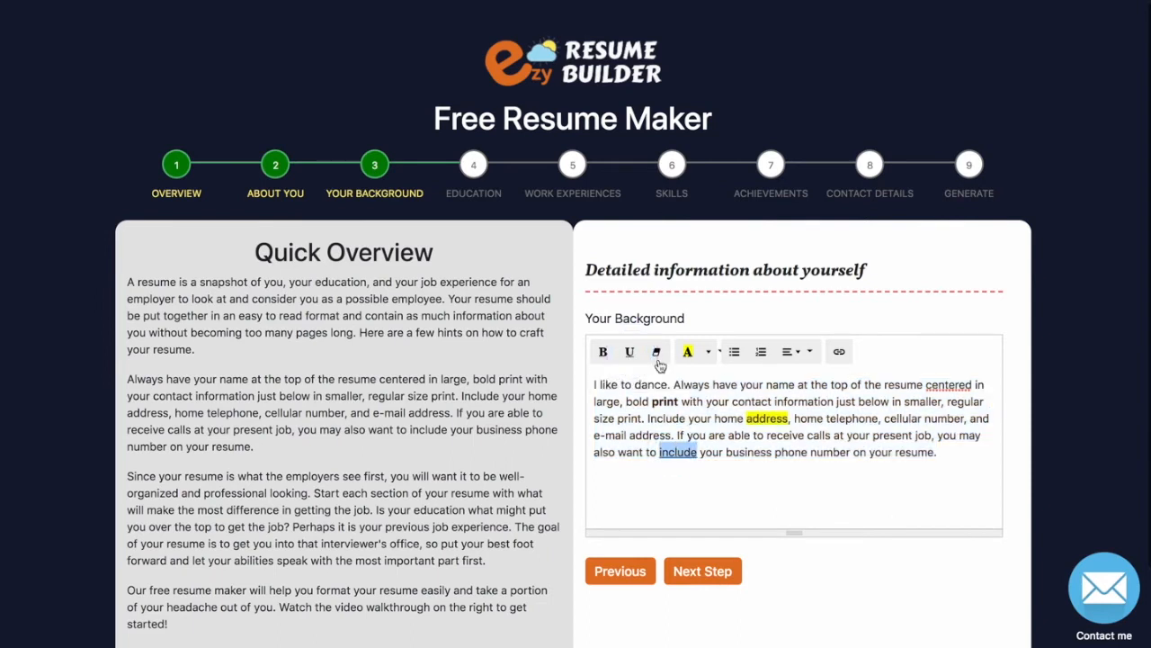
{"action": "left_click", "coordinate": [800, 444]}
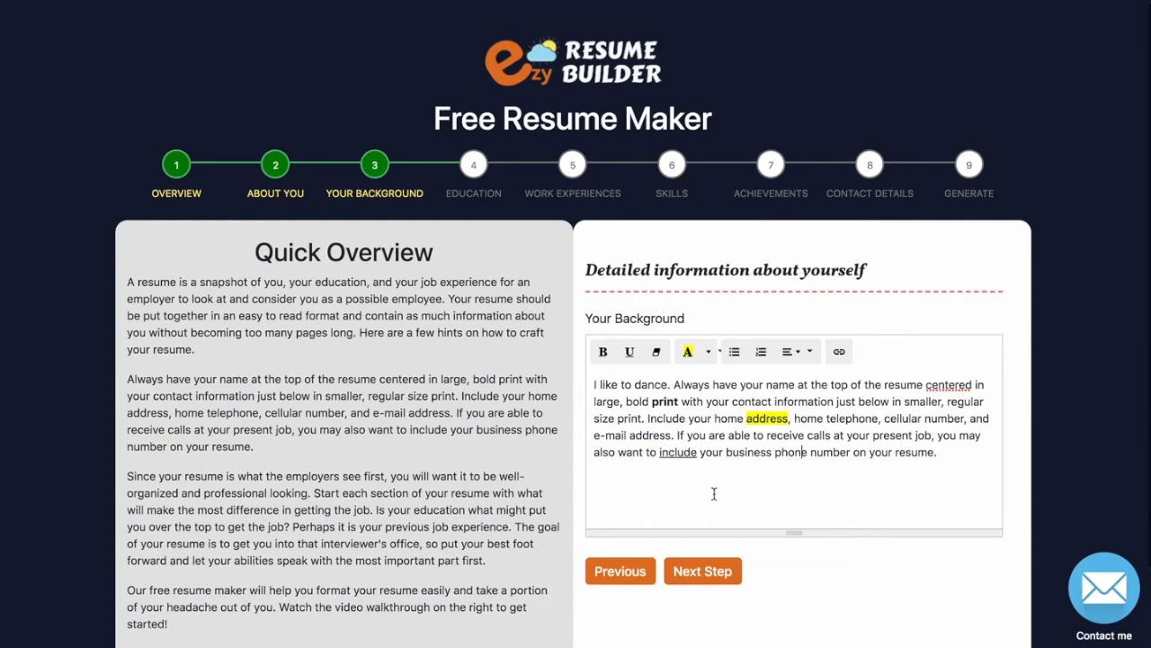
{"action": "left_click", "coordinate": [710, 571]}
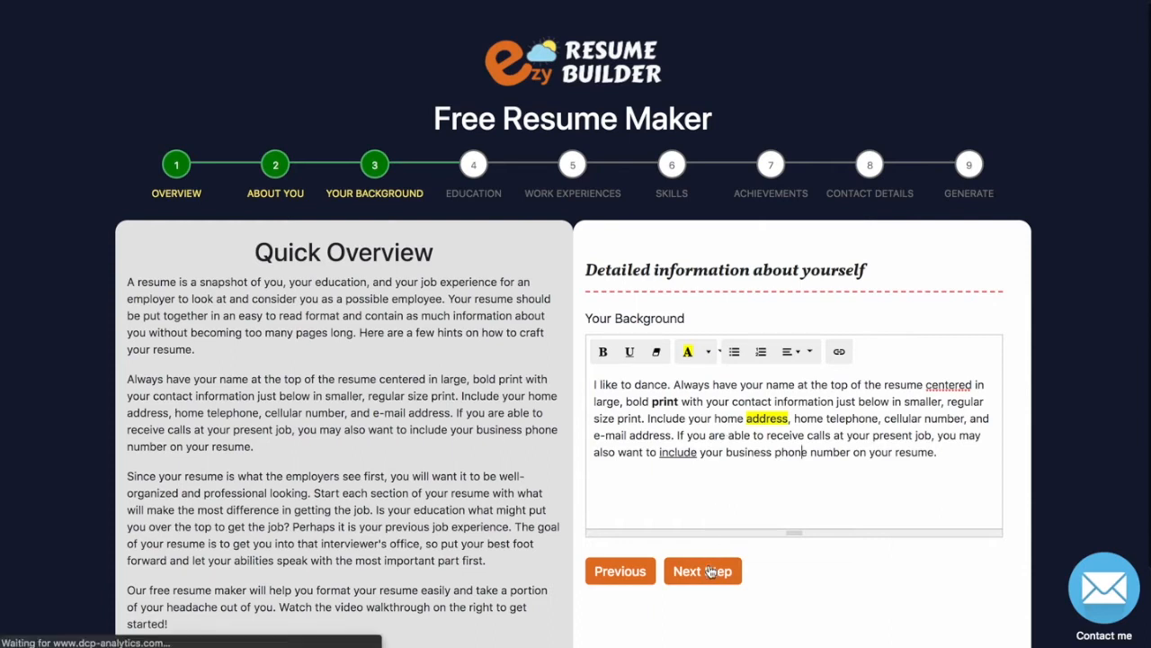
Enter the first education entry: School Name, Creative Writing, 2012-2013.
{"action": "left_click", "coordinate": [686, 376]}
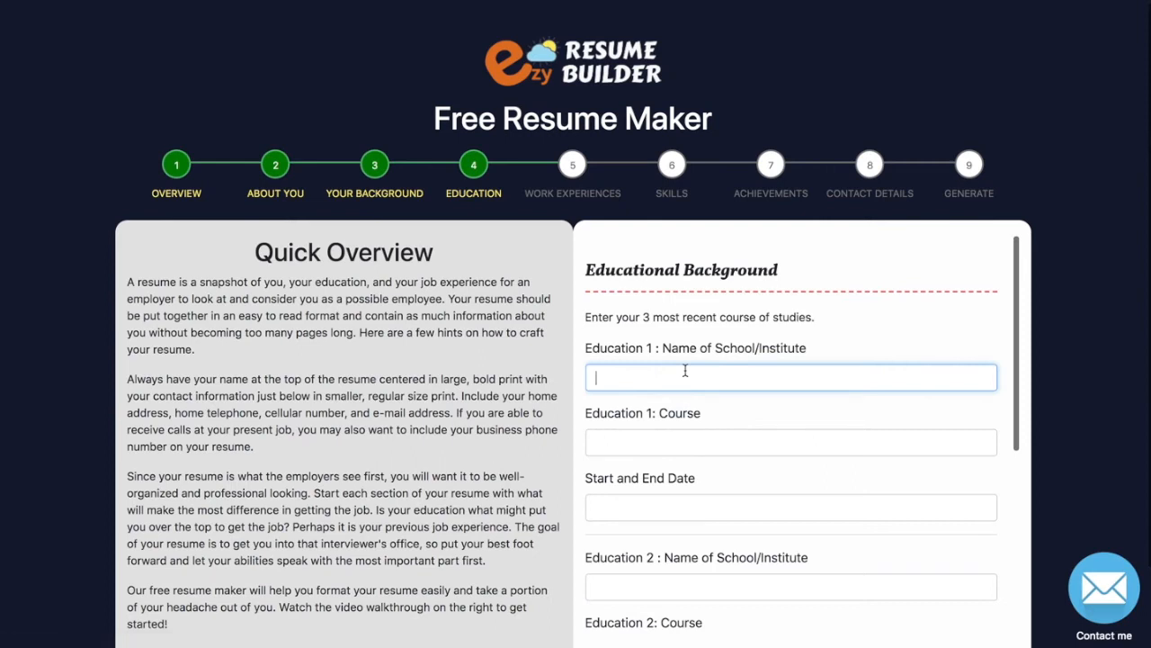
{"action": "type", "text": "School Name"}
{"action": "key", "text": "Tab"}
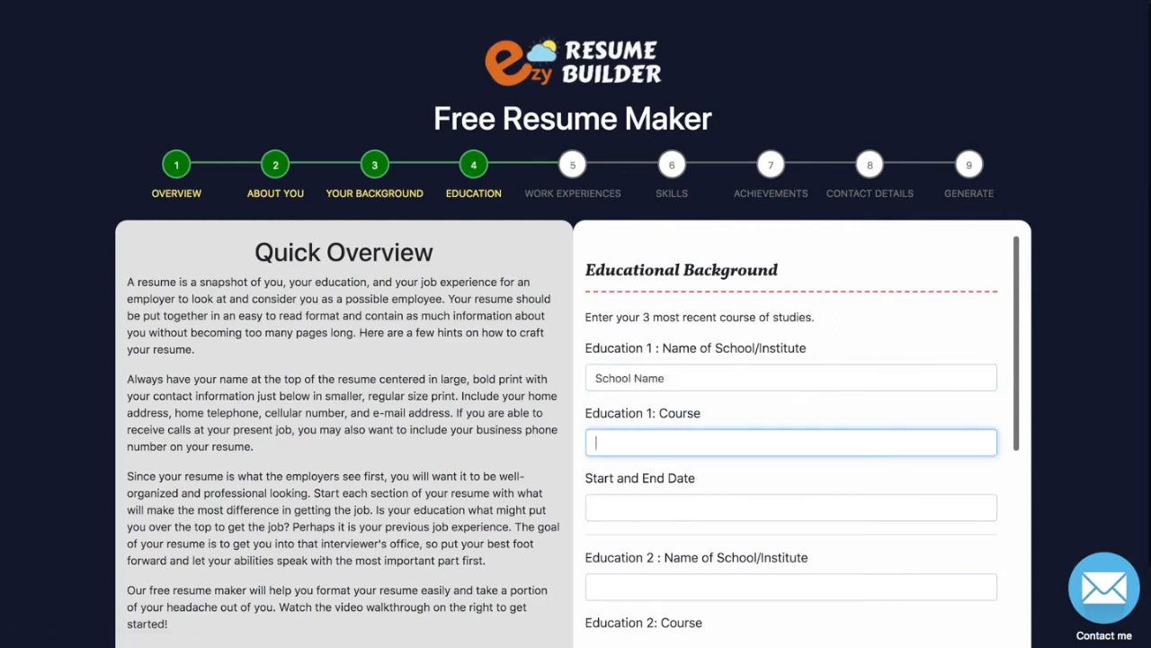
{"action": "type", "text": "Creative "}
{"action": "type", "text": "W"}
{"action": "type", "text": "2012-20"}
{"action": "type", "text": "13"}
Enter the second education entry: College, Science, 2014-2015.
{"action": "key", "text": "Tab"}
{"action": "type", "text": "Collea"}
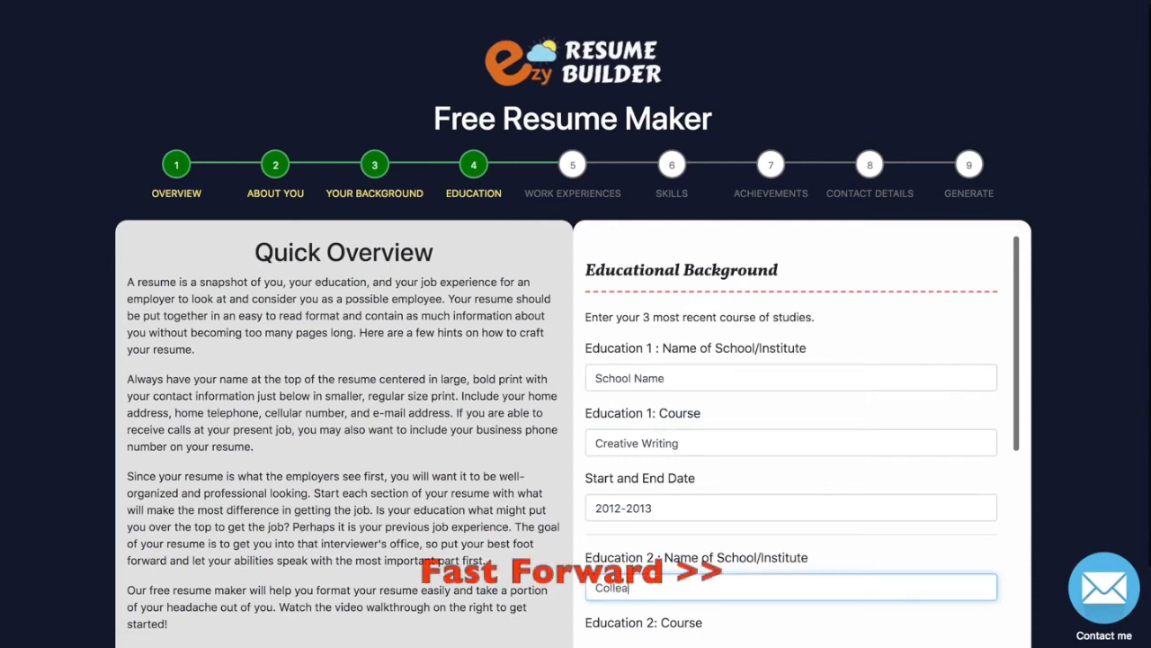
{"action": "key", "text": "BackSpace"}
{"action": "type", "text": "ge"}
{"action": "key", "text": "Tab"}
{"action": "type", "text": "Science"}
{"action": "key", "text": "Tab"}
{"action": "type", "text": "2014-2015"}
Enter the third education entry: university, International Marketing, 2016-2017.
{"action": "key", "text": "Tab"}
{"action": "type", "text": "university"}
{"action": "key", "text": "Tab"}
{"action": "type", "text": "International Marketing"}
{"action": "key", "text": "Tab"}
{"action": "type", "text": "2016-2017"}
Advance to the Work Experiences step.
{"action": "scroll", "coordinate": [569, 437], "scroll_direction": "down", "scroll_amount": 1}
{"action": "scroll", "coordinate": [575, 441], "scroll_direction": "down", "scroll_amount": 1}
{"action": "scroll", "coordinate": [688, 495], "scroll_direction": "down", "scroll_amount": 1}
{"action": "left_click", "coordinate": [699, 528]}
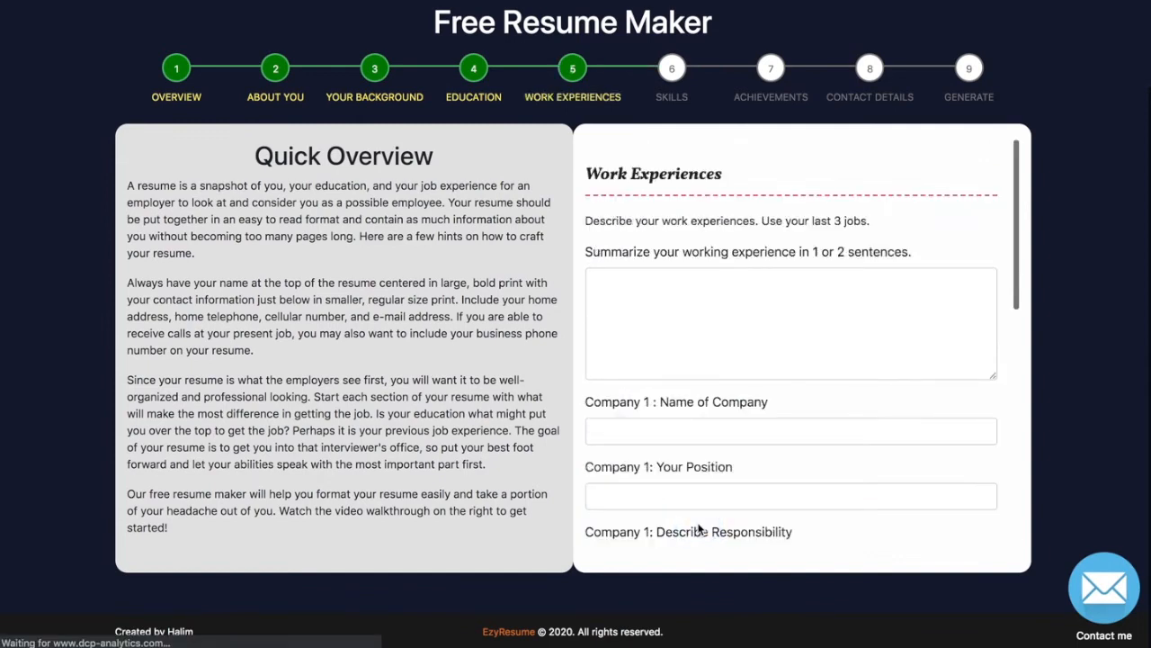
Paste the last overview paragraph as the work experience summary.
{"action": "left_click", "coordinate": [661, 363]}
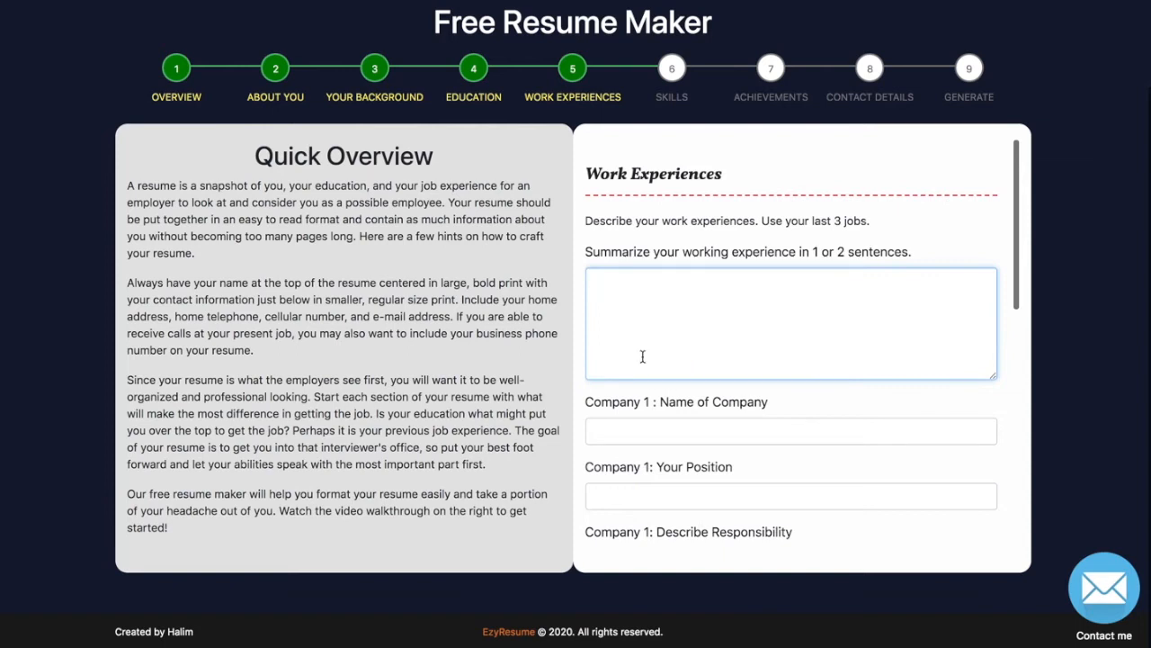
{"action": "left_click_drag", "start_coordinate": [178, 534], "coordinate": [127, 491]}
{"action": "key", "text": "super+c"}
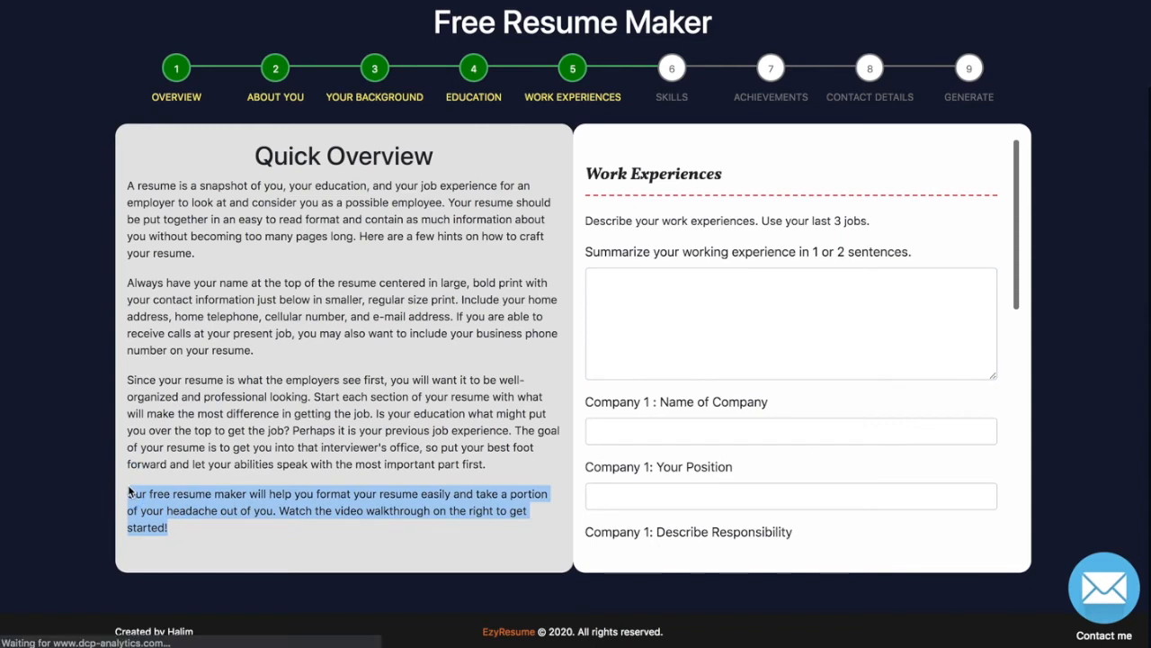
{"action": "left_click", "coordinate": [630, 338]}
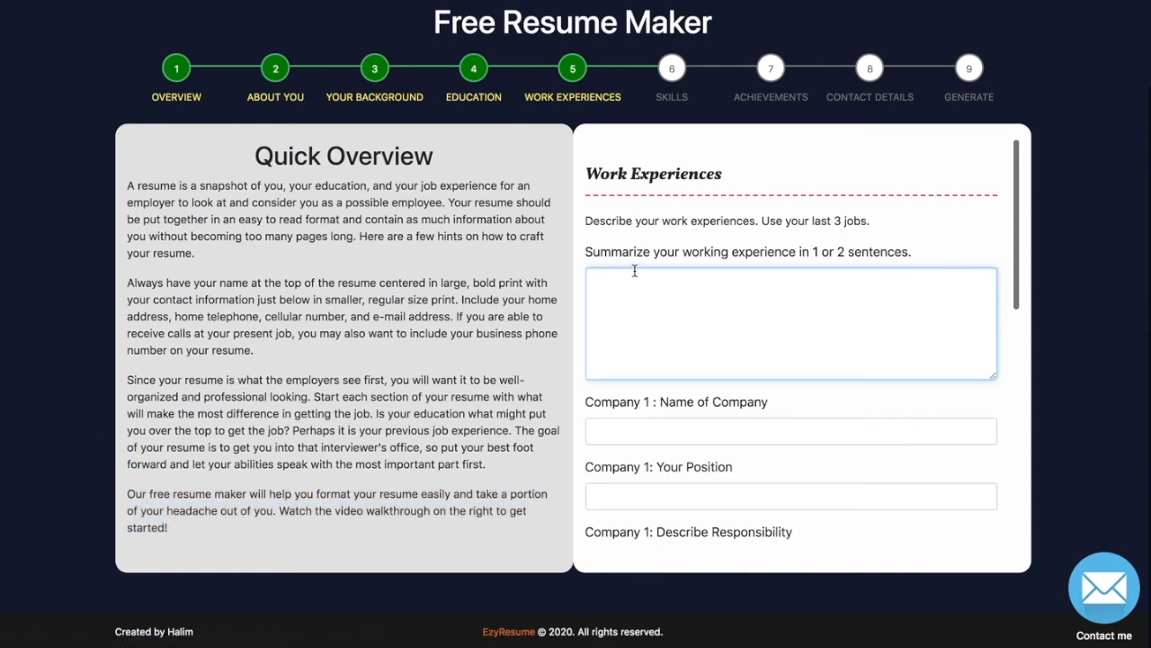
{"action": "key", "text": "super+v"}
Add Company Name 1, Executive, responsible to assist Manager with a powerpoint presentation.
{"action": "left_click", "coordinate": [634, 433]}
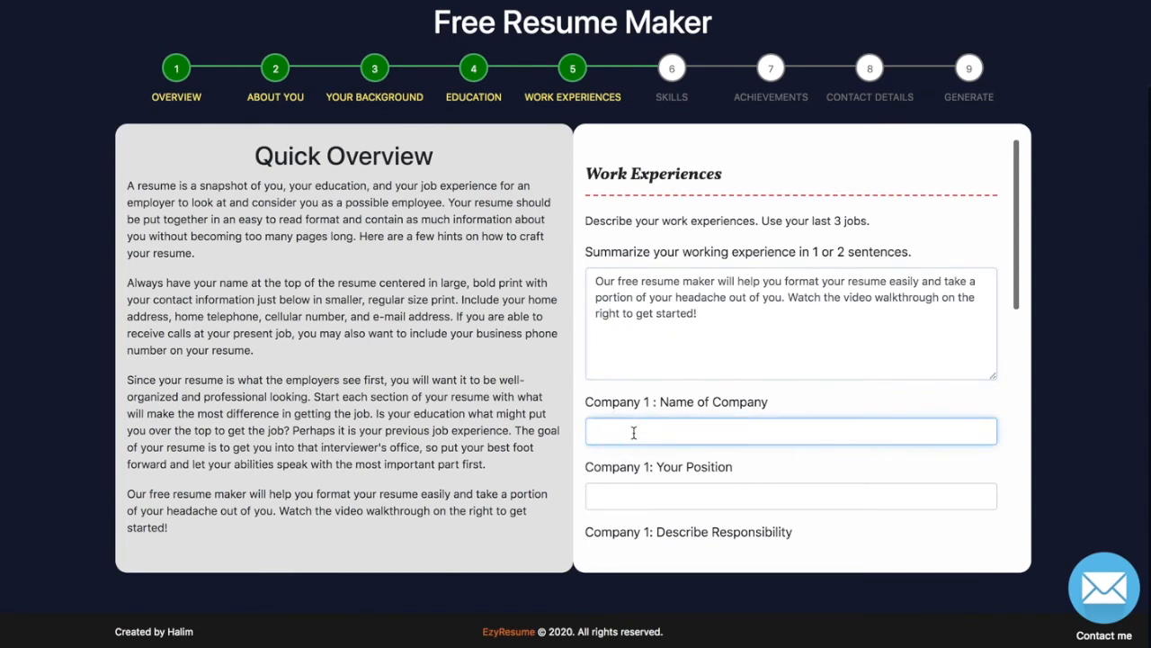
{"action": "type", "text": "Company Name 1"}
{"action": "key", "text": "Tab"}
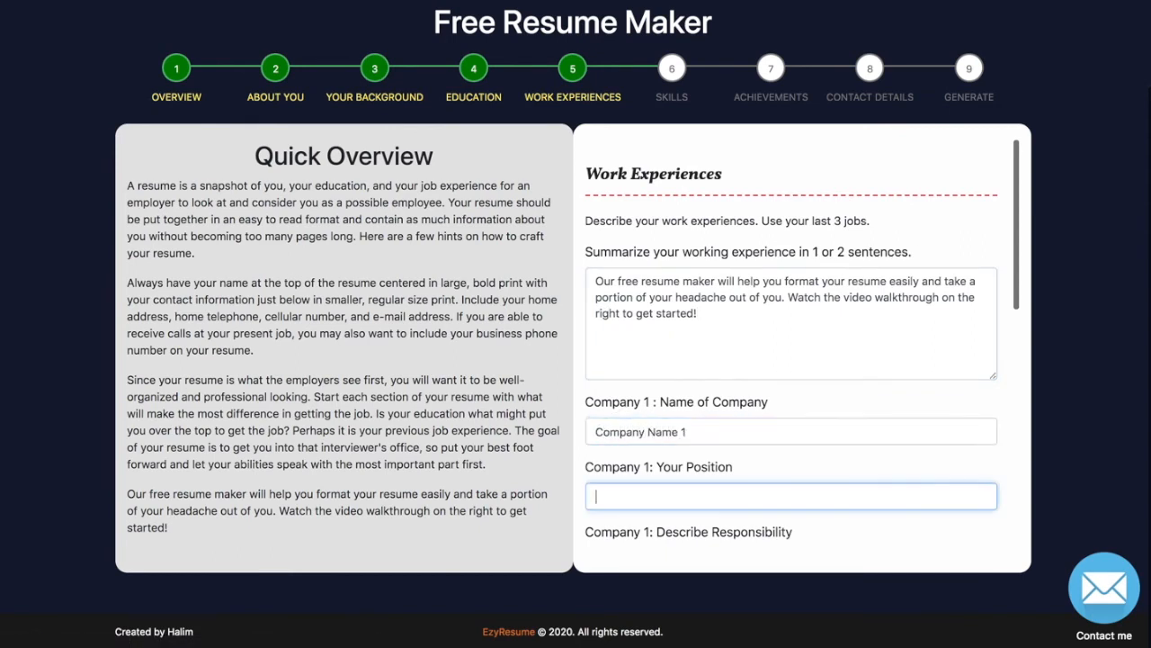
{"action": "type", "text": "Execu"}
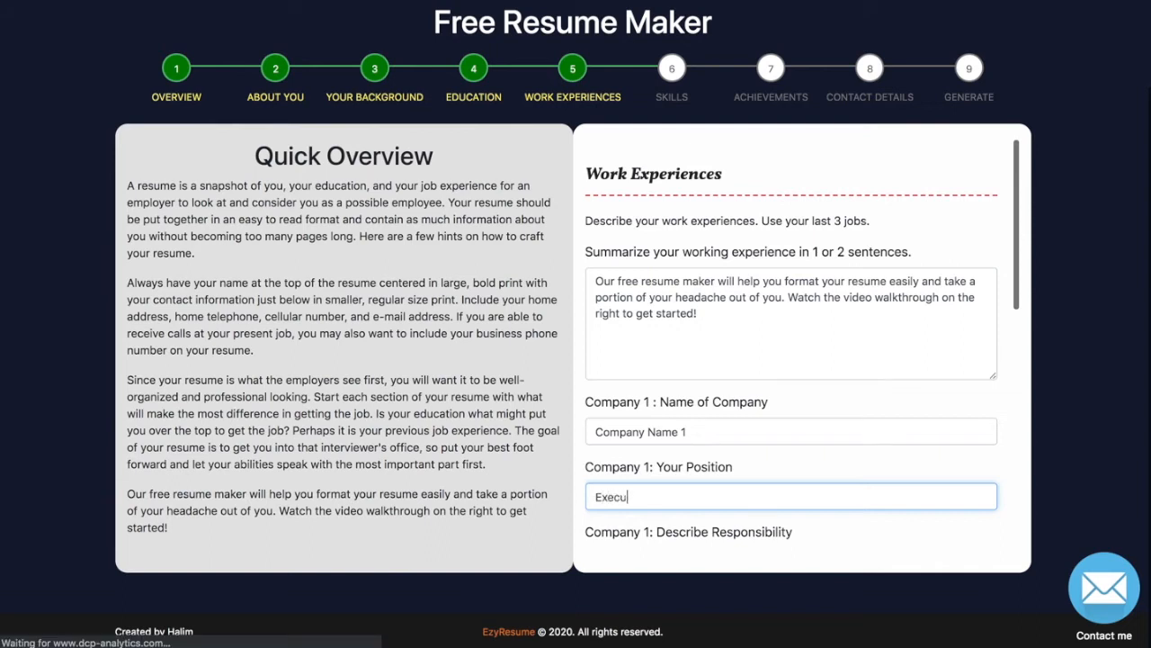
{"action": "type", "text": "tive"}
{"action": "scroll", "coordinate": [661, 450], "scroll_direction": "down", "scroll_amount": 2}
{"action": "left_click", "coordinate": [646, 468]}
{"action": "type", "text": "2013"}
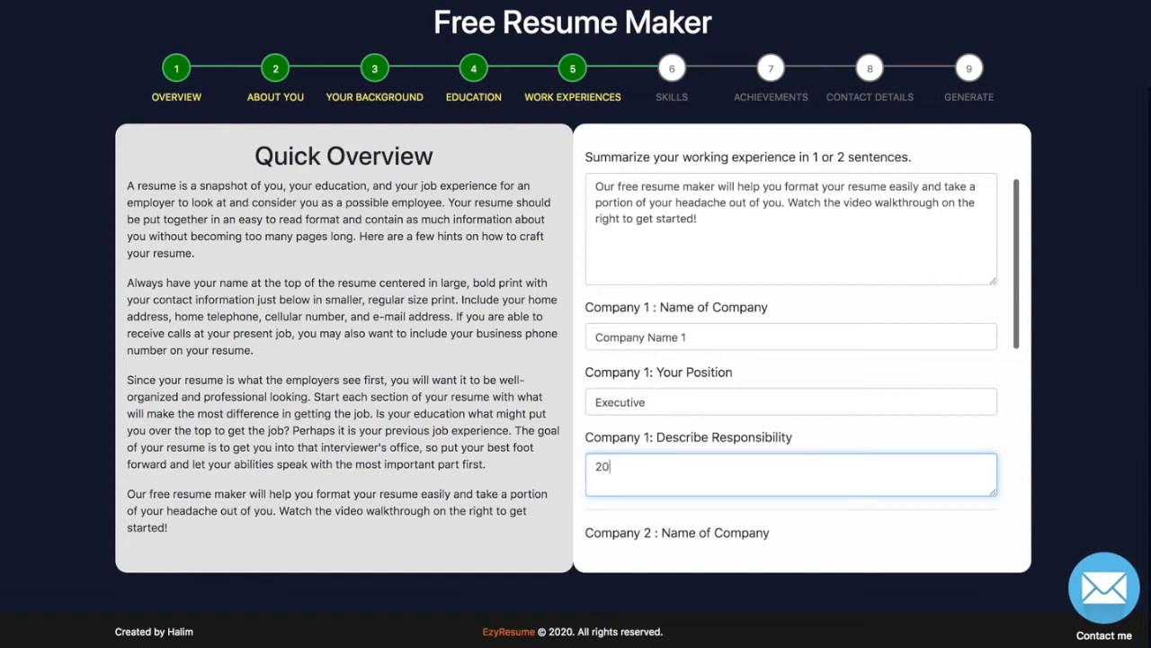
{"action": "key", "text": "BackSpace"}
{"action": "key", "text": "BackSpace"}
{"action": "key", "text": "BackSpace"}
{"action": "key", "text": "BackSpace"}
{"action": "type", "text": "Assist Manager or"}
{"action": "key", "text": "BackSpace"}
{"action": "key", "text": "BackSpace"}
{"action": "key", "text": "BackSpace"}
{"action": "type", "text": "to create a powerpoint presentation"}
Add Company Name 2 as Supervisor and Company Name 3 as Manager ('Manage and nurture staffs.').
{"action": "scroll", "coordinate": [627, 390], "scroll_direction": "down", "scroll_amount": 3}
{"action": "left_click", "coordinate": [626, 359]}
{"action": "type", "text": "Company Name 2"}
{"action": "key", "text": "Tab"}
{"action": "type", "text": "Supervisor"}
{"action": "key", "text": "Tab"}
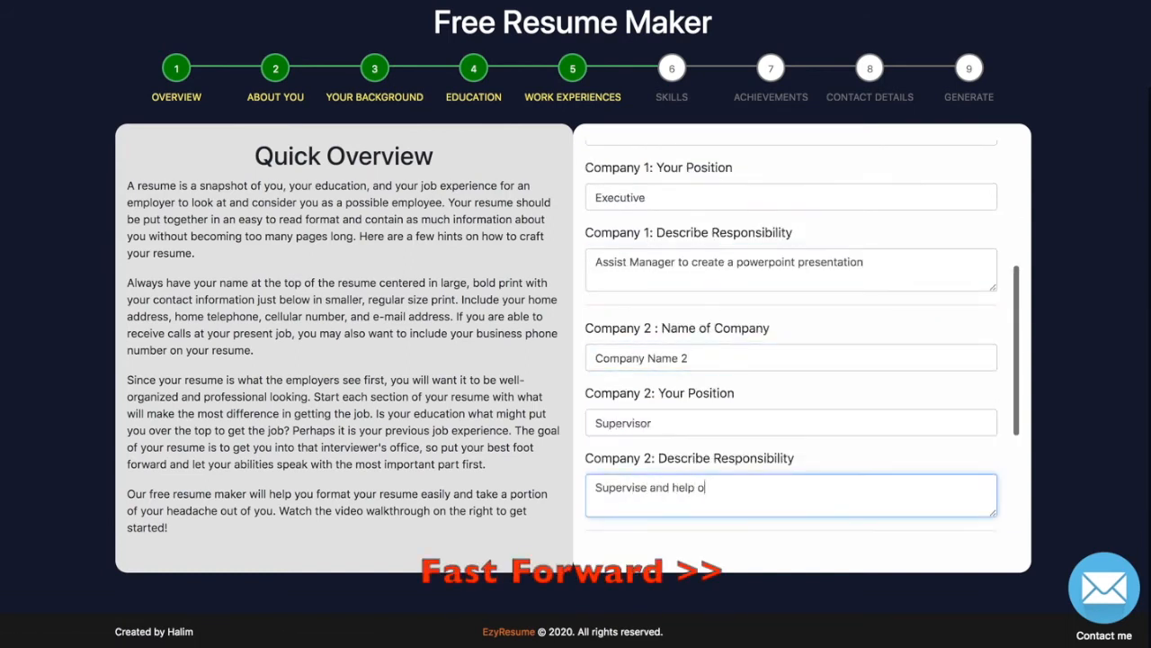
{"action": "type", "text": "others"}
{"action": "key", "text": "Tab"}
{"action": "type", "text": "Company Name 3"}
{"action": "key", "text": "Tab"}
{"action": "type", "text": "Manager"}
{"action": "key", "text": "Tab"}
{"action": "type", "text": "Manage and nurture staffs."}
Review the form and advance to the Skills step.
{"action": "scroll", "coordinate": [621, 326], "scroll_direction": "up", "scroll_amount": 3}
{"action": "left_click", "coordinate": [621, 190]}
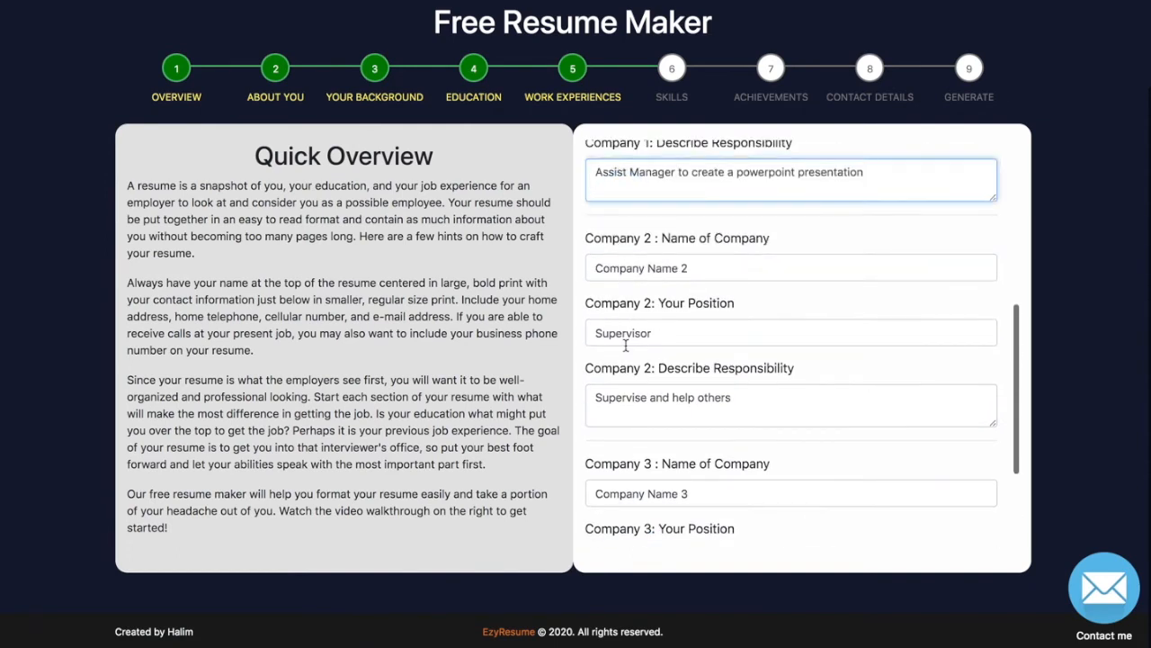
{"action": "scroll", "coordinate": [626, 344], "scroll_direction": "down", "scroll_amount": 3}
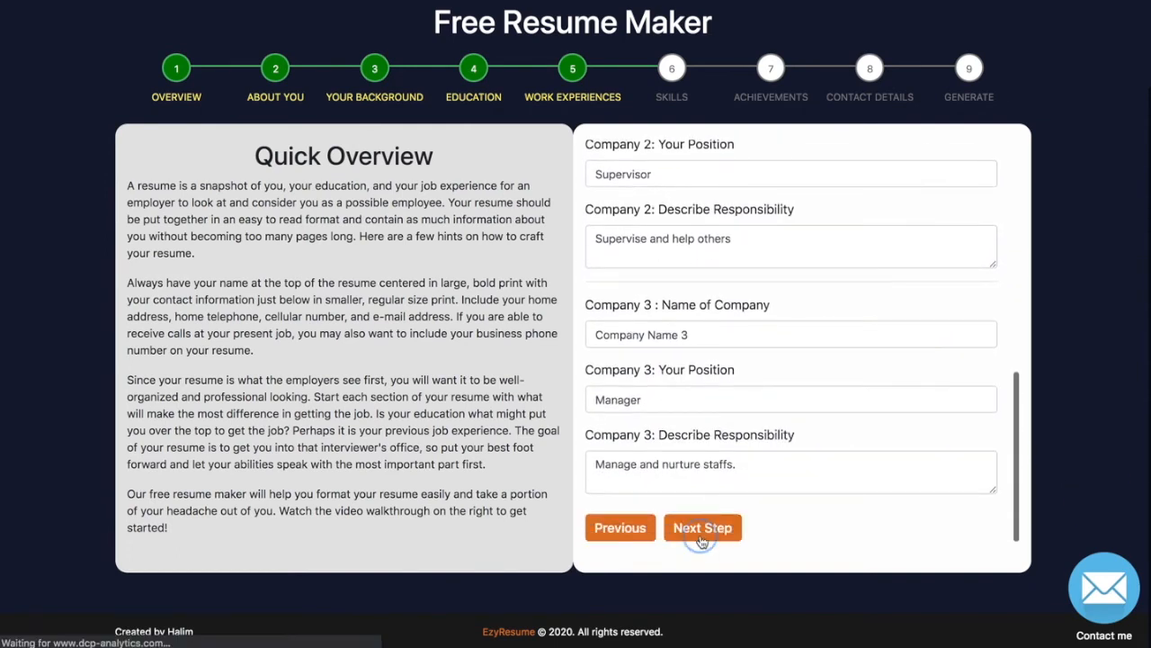
{"action": "left_click", "coordinate": [702, 528]}
Enter skills Writing (English) at 87 and Web Designer at 86.
{"action": "left_click", "coordinate": [656, 295]}
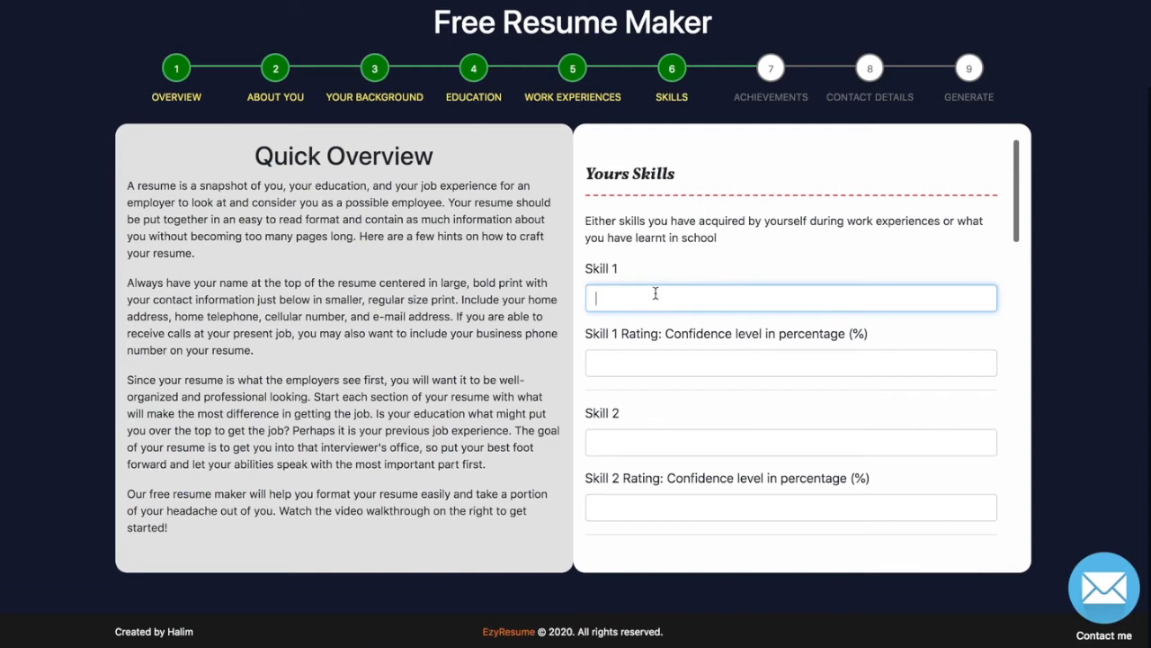
{"action": "type", "text": "Writing (English)"}
{"action": "key", "text": "Tab"}
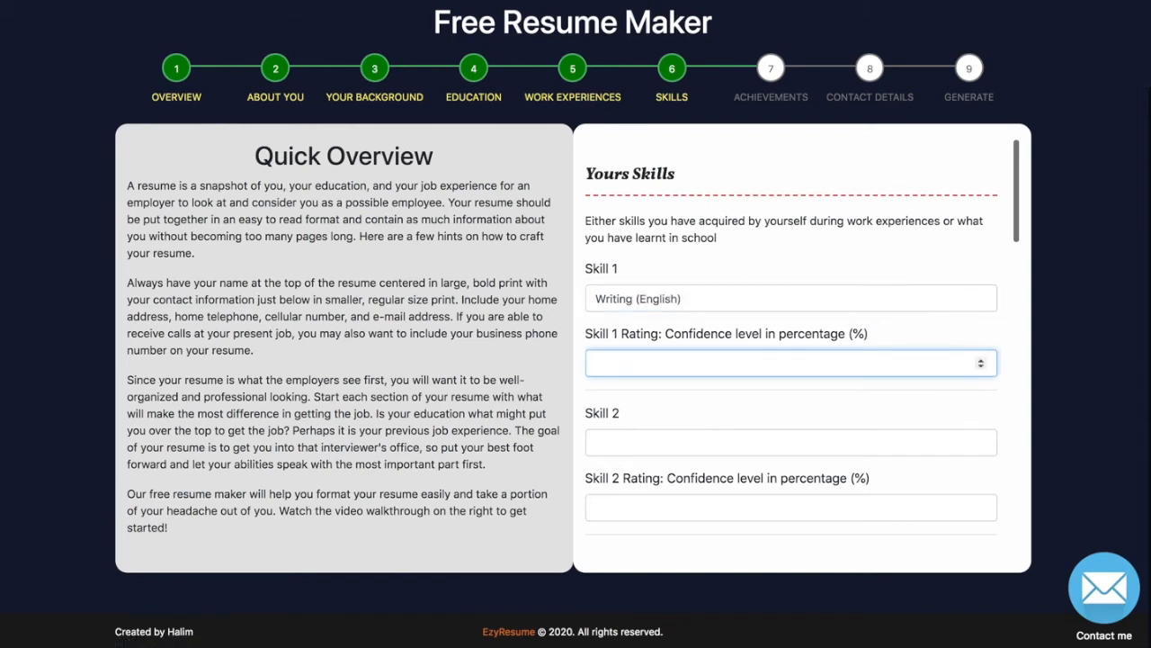
{"action": "type", "text": "87"}
{"action": "key", "text": "Tab"}
{"action": "type", "text": "Web Designer"}
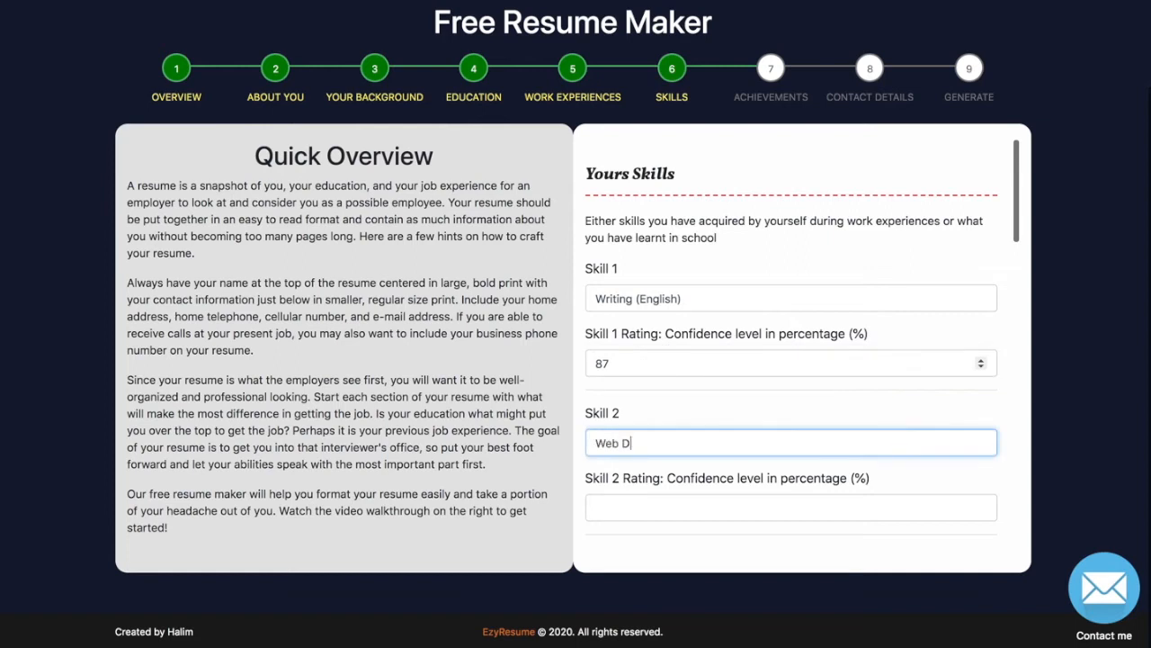
{"action": "key", "text": "Tab"}
{"action": "type", "text": "86"}
Add Web Developer 78, Photoshop 75 and Dreamweaver 67, then go to Achievements.
{"action": "key", "text": "Tab"}
{"action": "type", "text": "Web Developer"}
{"action": "key", "text": "Tab"}
{"action": "type", "text": "78"}
{"action": "key", "text": "Tab"}
{"action": "type", "text": "Photoshop"}
{"action": "key", "text": "Tab"}
{"action": "type", "text": "75"}
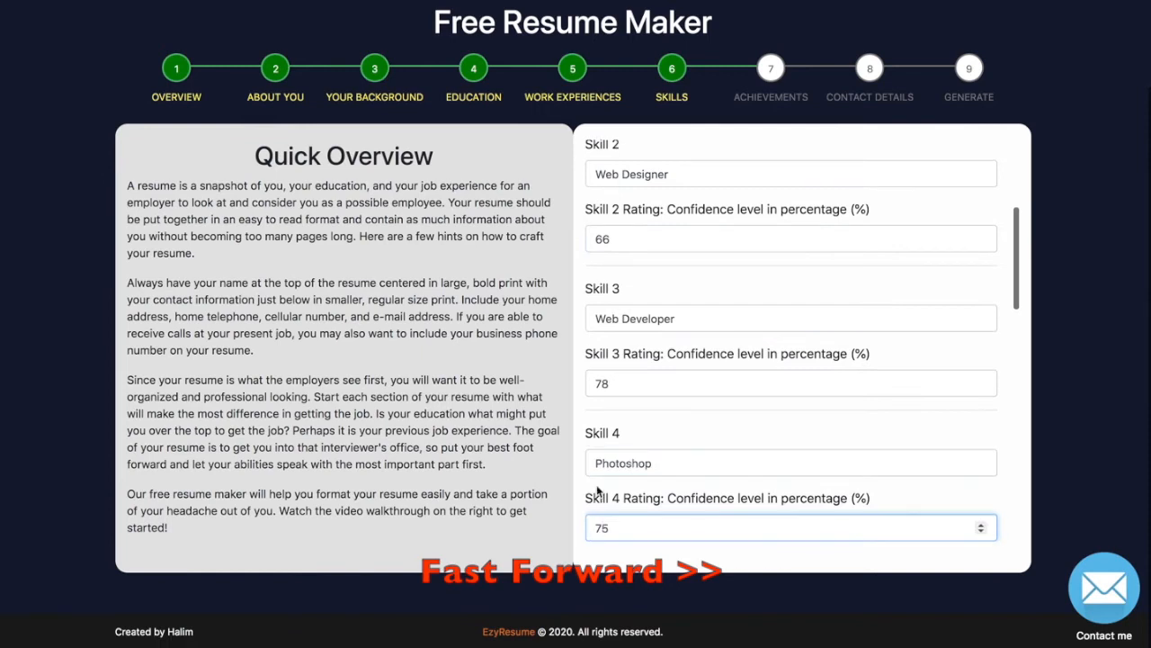
{"action": "key", "text": "Tab"}
{"action": "type", "text": "Dreamweaver"}
{"action": "key", "text": "Tab"}
{"action": "type", "text": "67"}
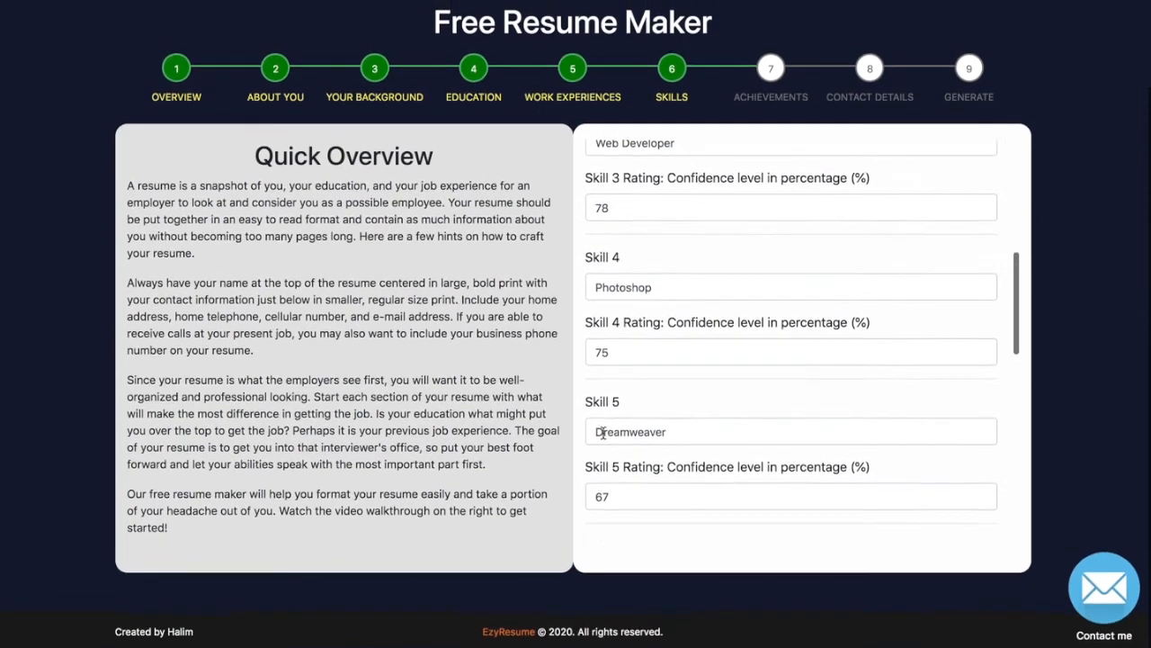
{"action": "scroll", "coordinate": [606, 422], "scroll_direction": "down", "scroll_amount": 8}
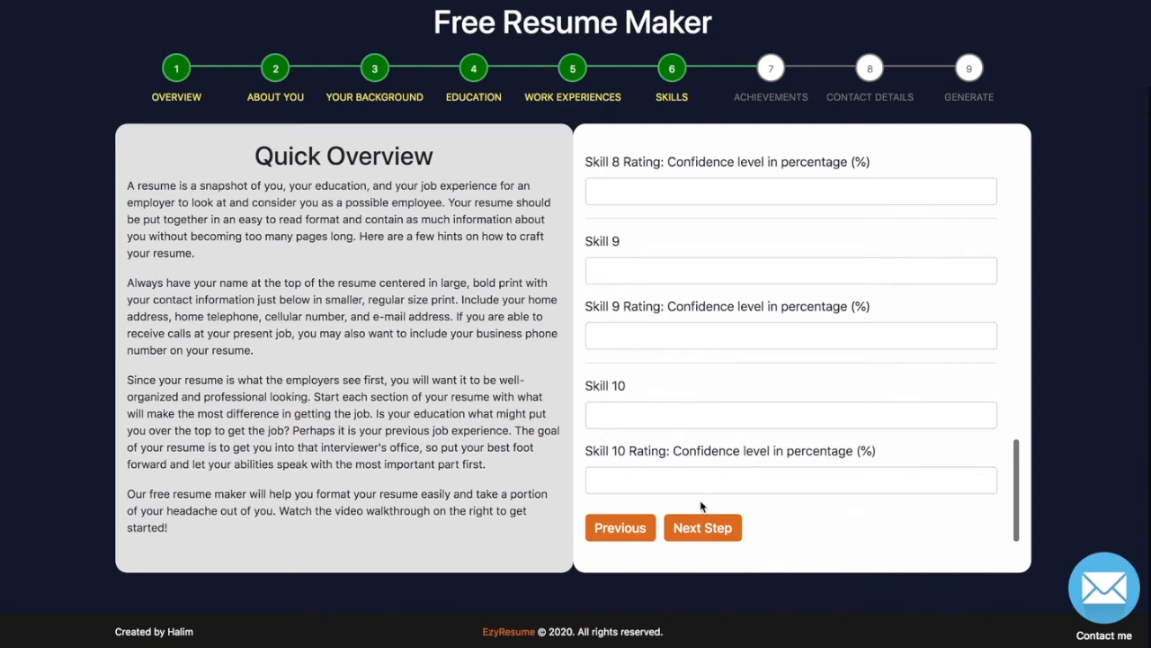
{"action": "left_click", "coordinate": [692, 529]}
Copy the second Quick Overview paragraph into the Achievements & Certifications editor.
{"action": "left_click", "coordinate": [673, 395]}
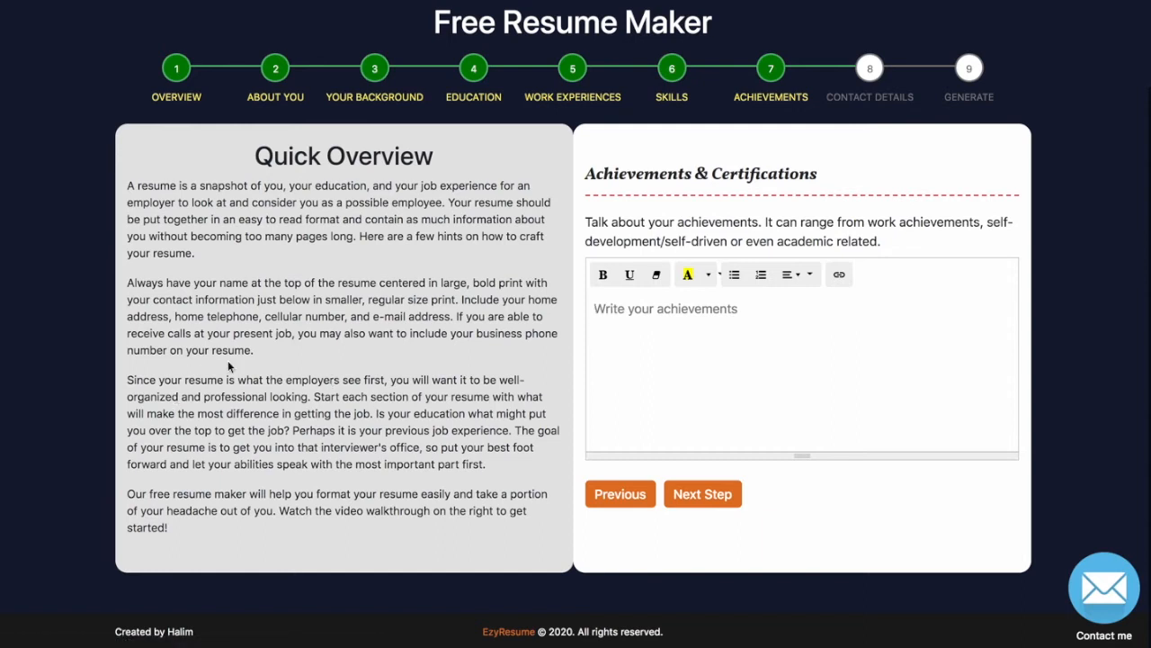
{"action": "left_click_drag", "start_coordinate": [255, 352], "coordinate": [129, 286]}
{"action": "key", "text": "ctrl+c"}
{"action": "left_click", "coordinate": [623, 320]}
{"action": "key", "text": "ctrl+v"}
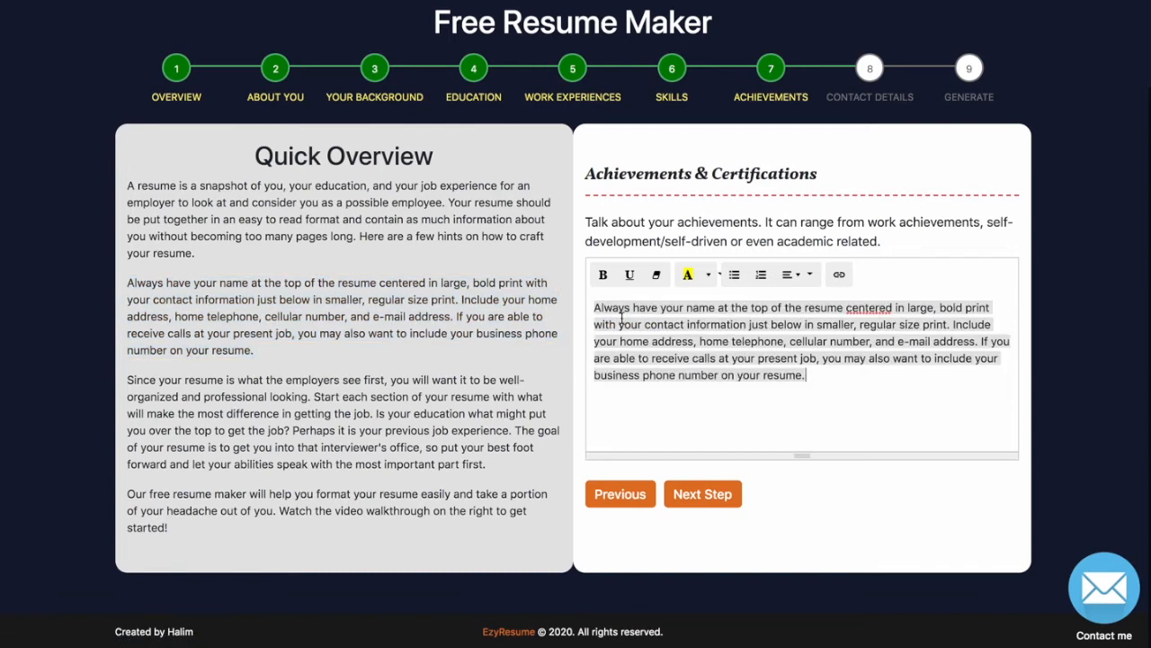
{"action": "left_click_drag", "start_coordinate": [854, 381], "coordinate": [592, 306]}
Remove the pasted background colour and add a bold 'One two' line below.
{"action": "left_click", "coordinate": [711, 276]}
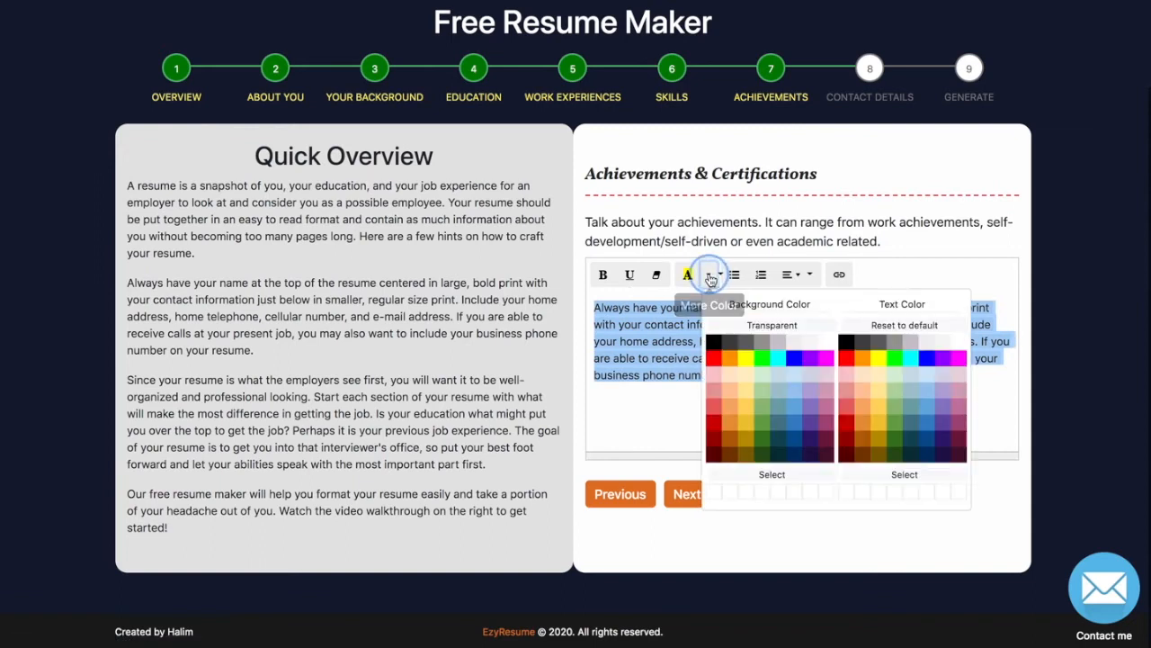
{"action": "left_click", "coordinate": [774, 325]}
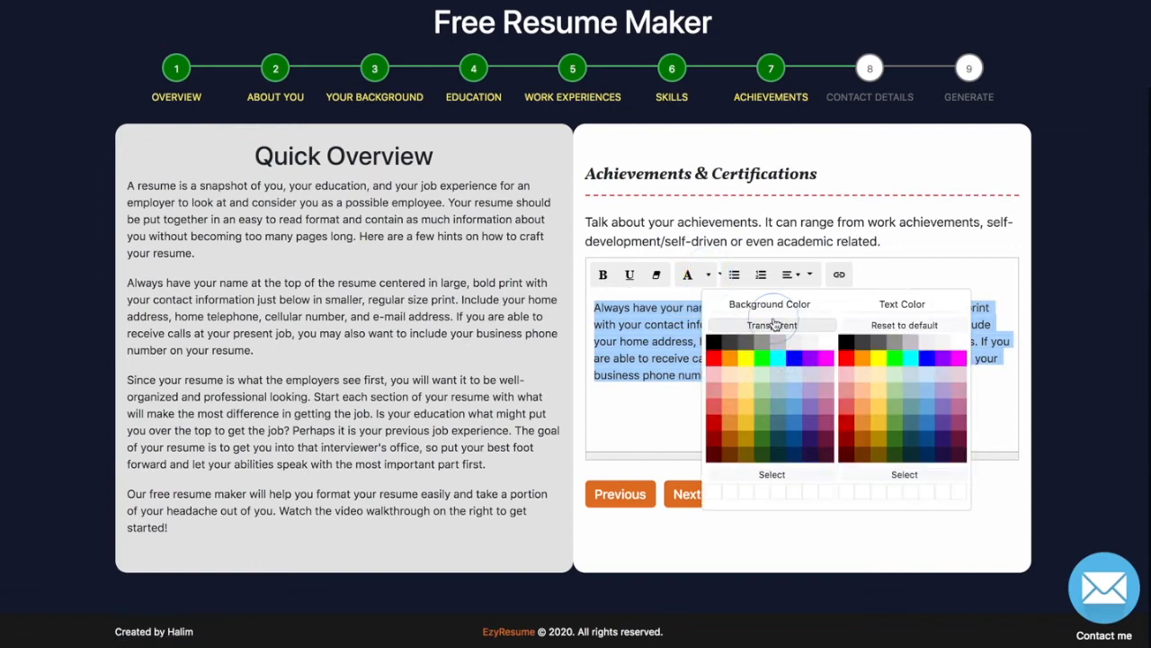
{"action": "left_click", "coordinate": [854, 386]}
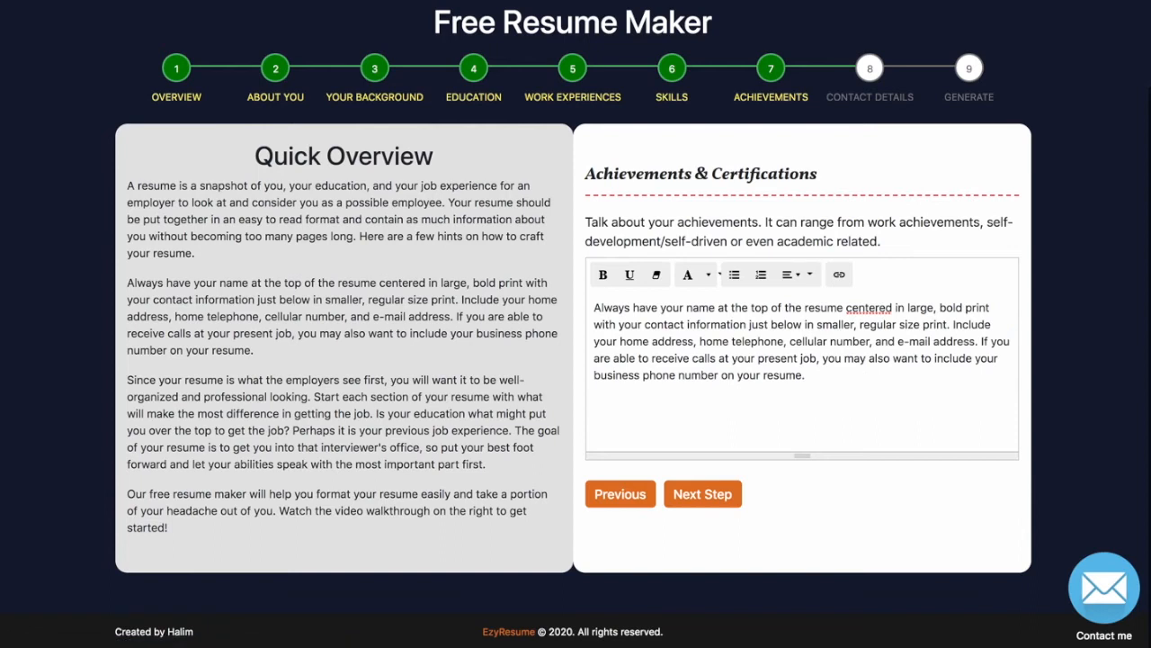
{"action": "type", "text": "One two."}
{"action": "key", "text": "shift+Home"}
{"action": "key", "text": "ctrl+b"}
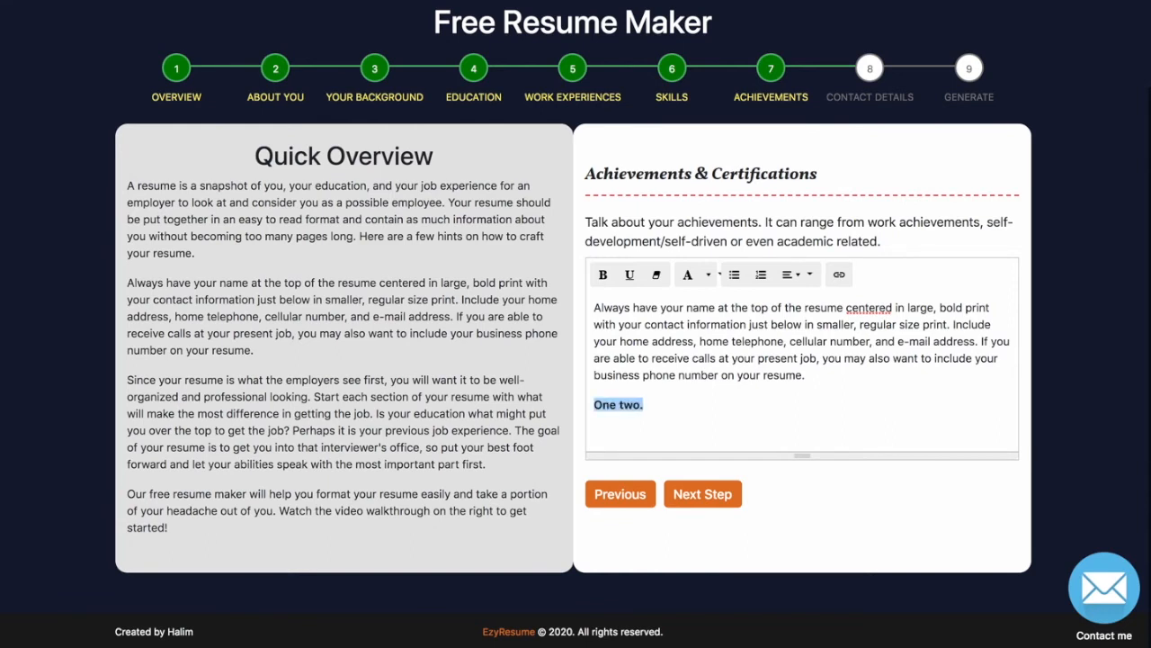
Underline 'information' and continue to the Contact Information step.
{"action": "left_click_drag", "start_coordinate": [745, 325], "coordinate": [688, 324]}
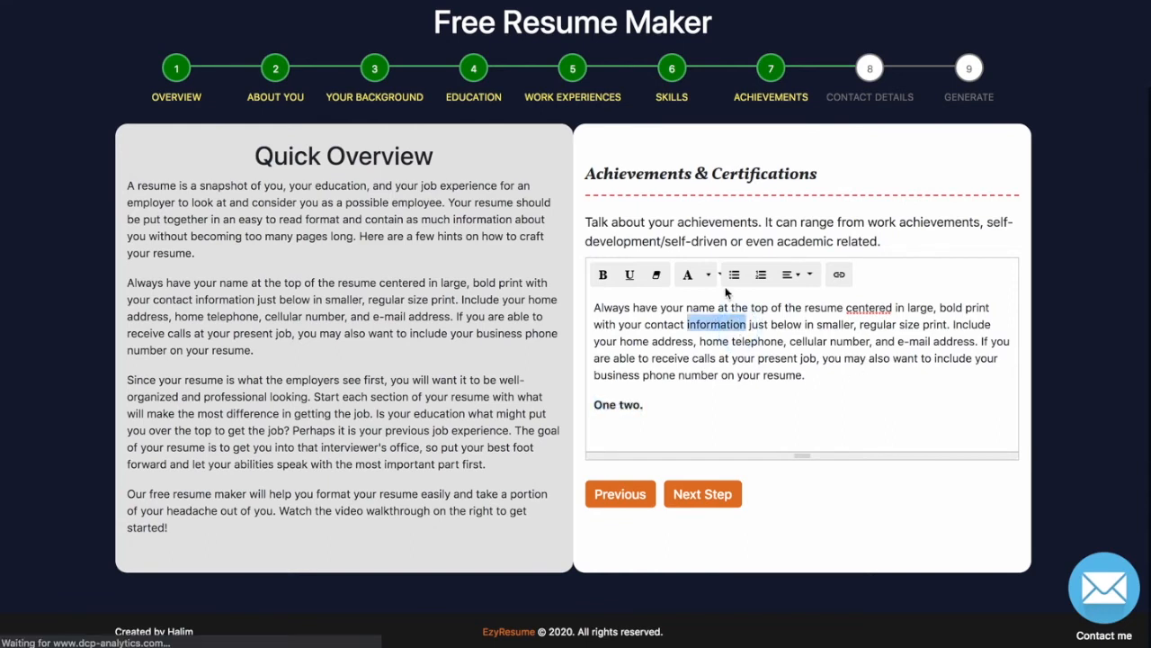
{"action": "left_click", "coordinate": [630, 275]}
{"action": "left_click", "coordinate": [658, 332]}
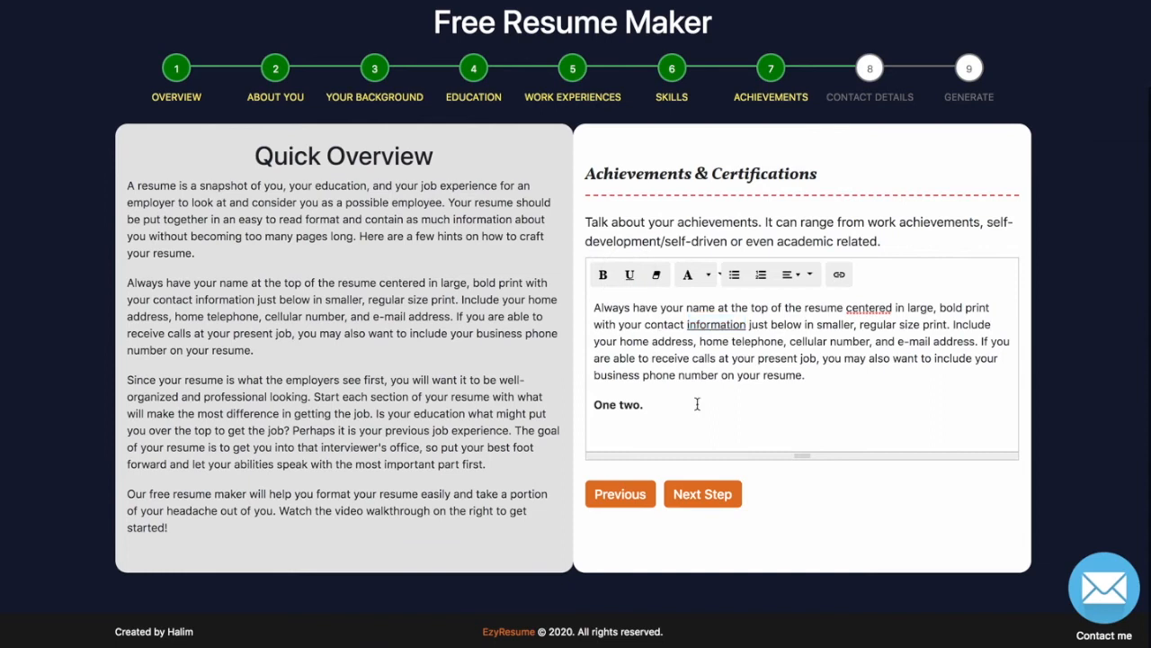
{"action": "left_click", "coordinate": [695, 492]}
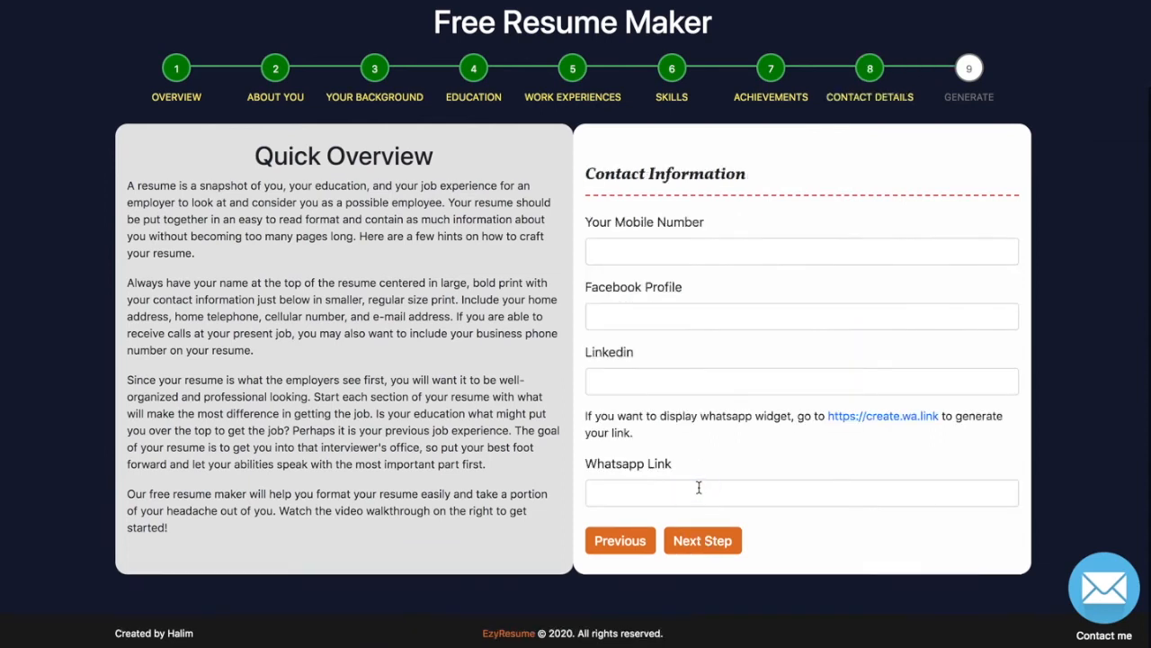
Enter the mobile number and put # in the Facebook and LinkedIn profile fields.
{"action": "left_click", "coordinate": [636, 259]}
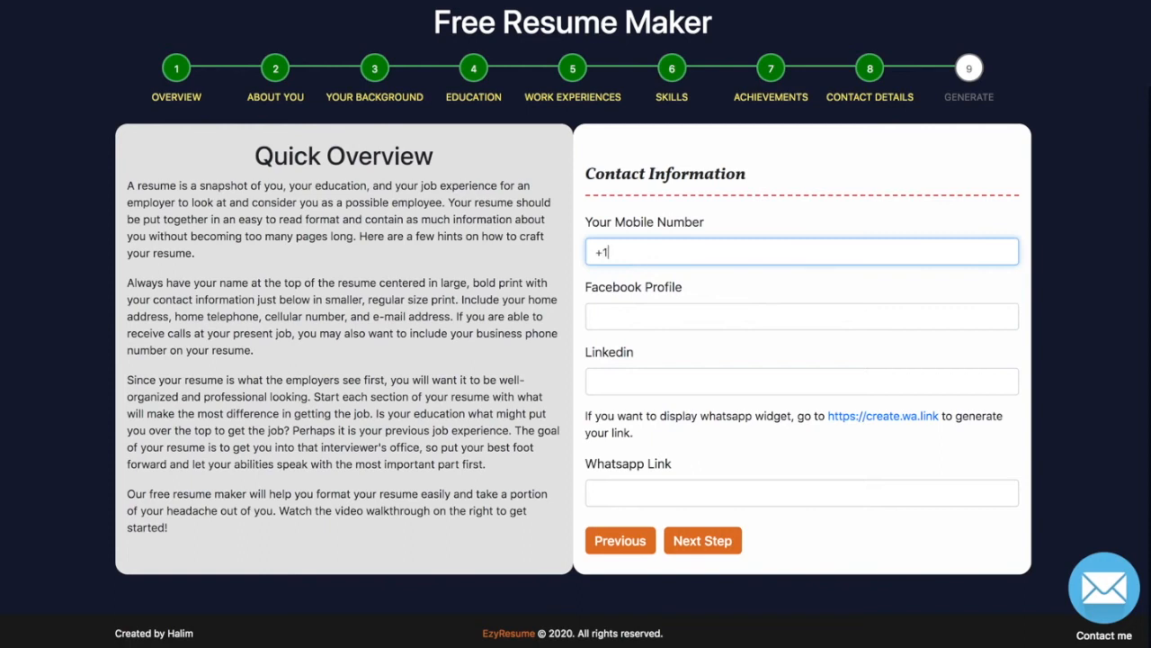
{"action": "left_click", "coordinate": [609, 317]}
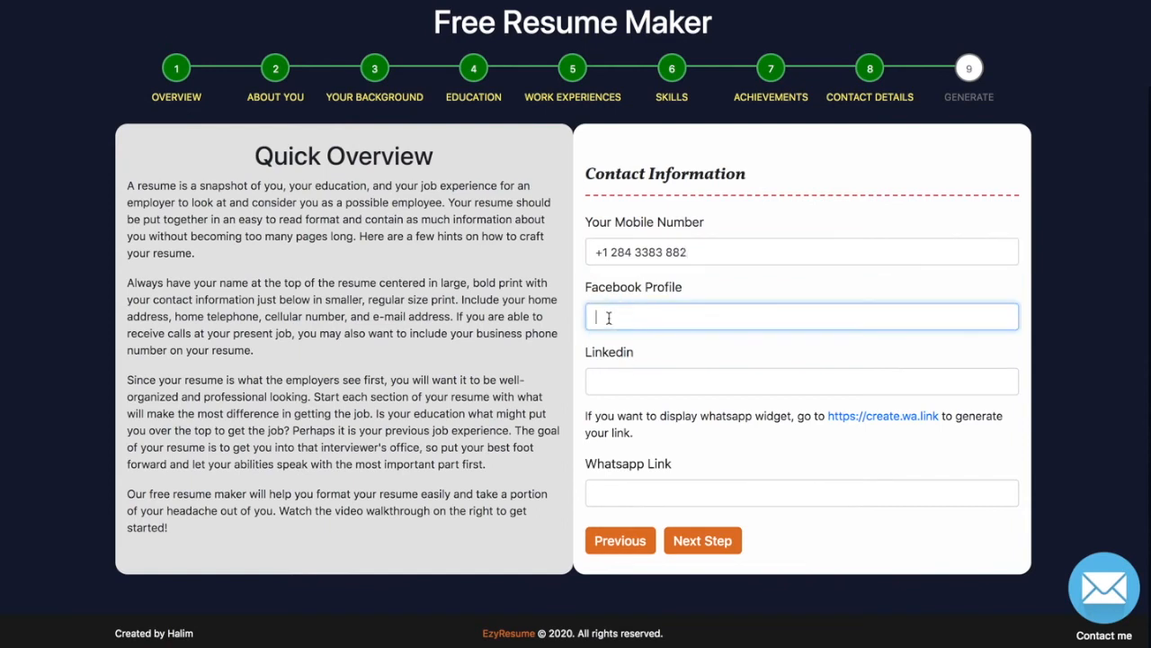
{"action": "type", "text": "#"}
{"action": "key", "text": "Tab"}
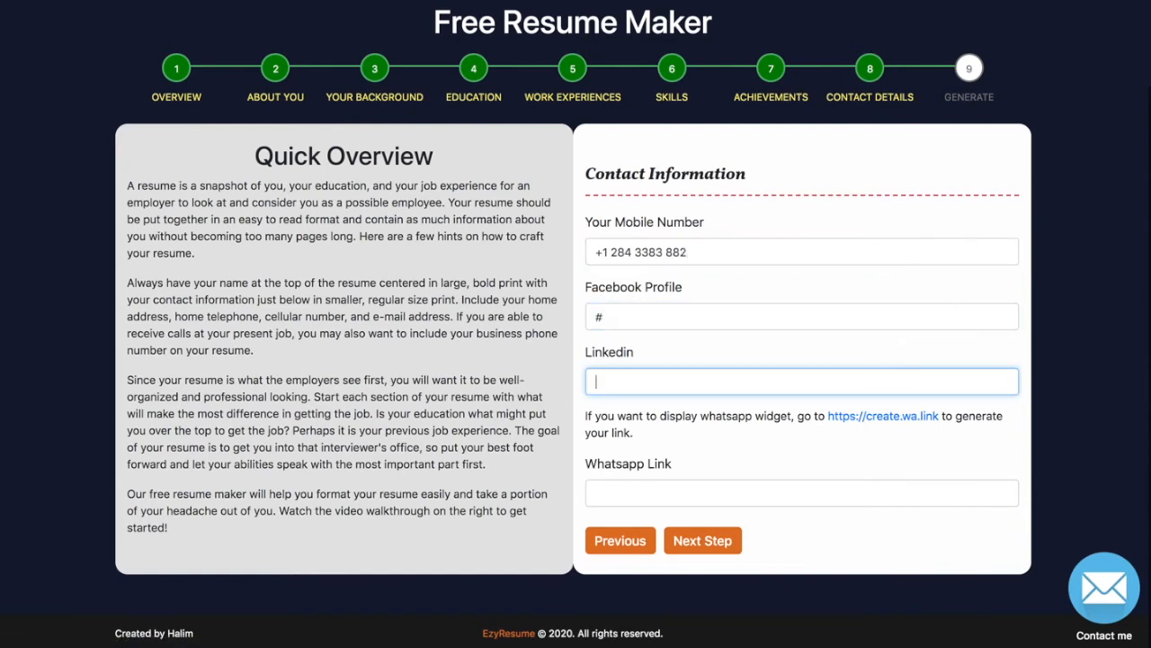
{"action": "left_click", "coordinate": [602, 488]}
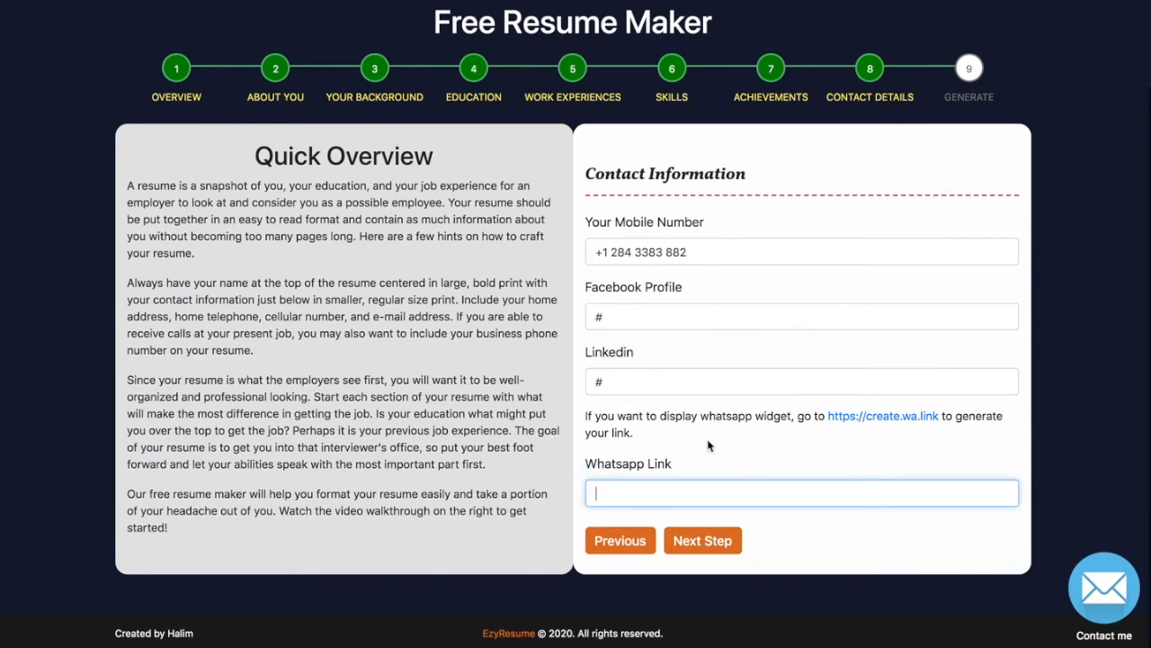
Open the Walink link creator and enter the Singapore WhatsApp phone number.
{"action": "left_click", "coordinate": [905, 421]}
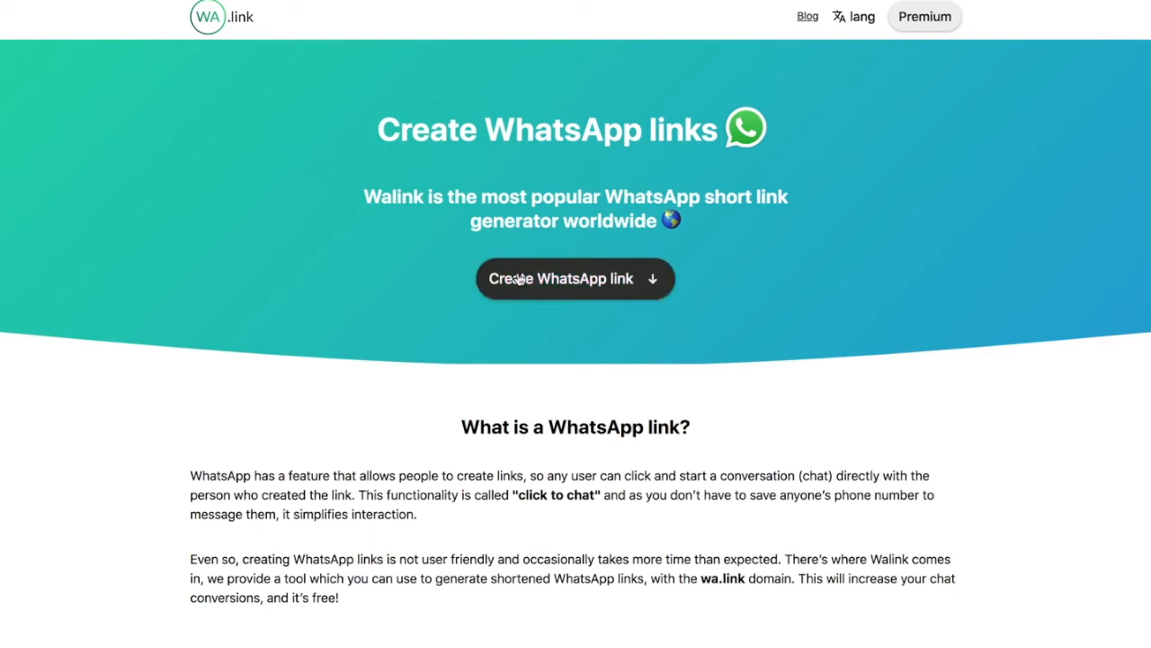
{"action": "left_click", "coordinate": [520, 281]}
{"action": "left_click", "coordinate": [369, 145]}
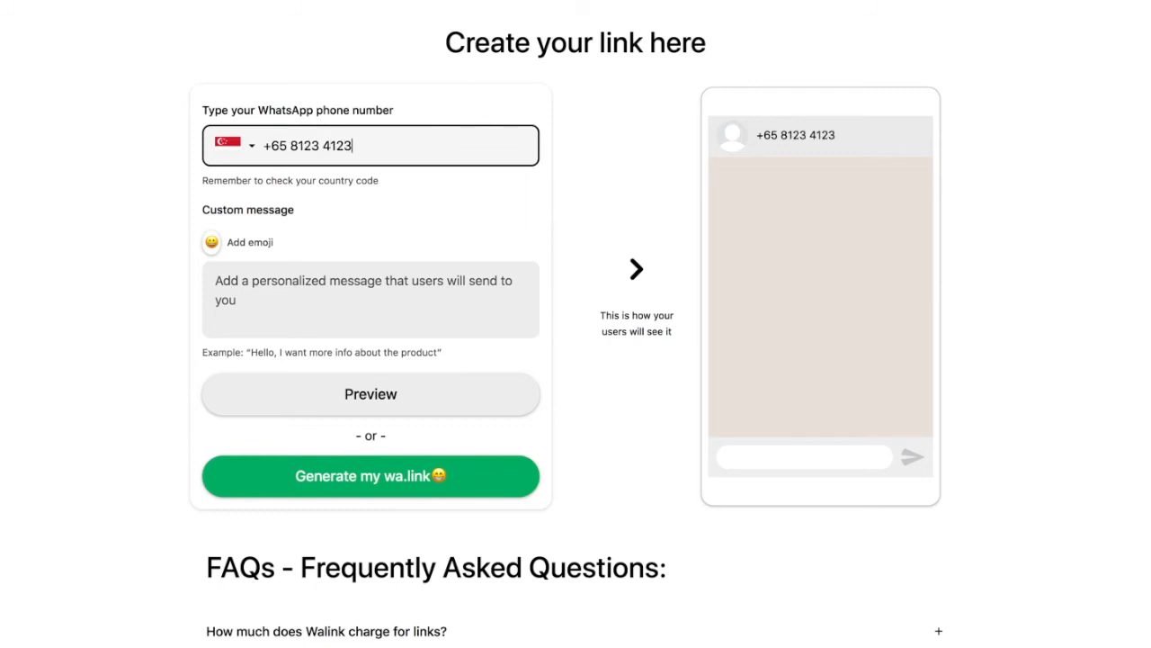
{"action": "key", "text": "Tab"}
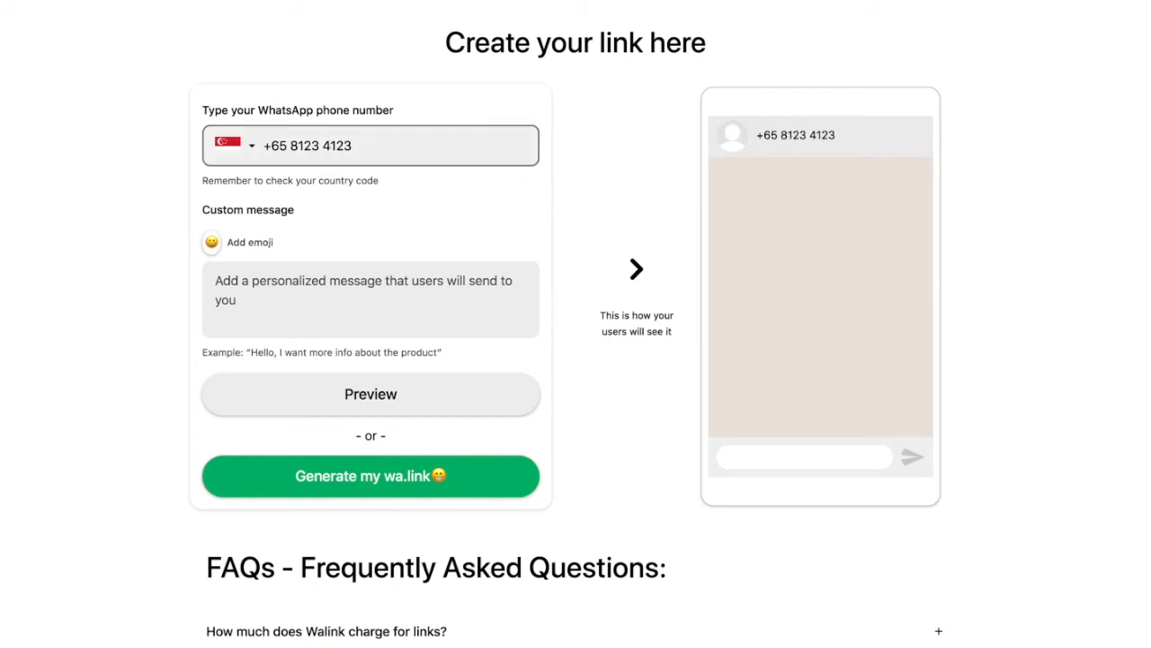
Write a custom message asking to arrange an interview, preview it, and generate the wa.link.
{"action": "left_click", "coordinate": [273, 284]}
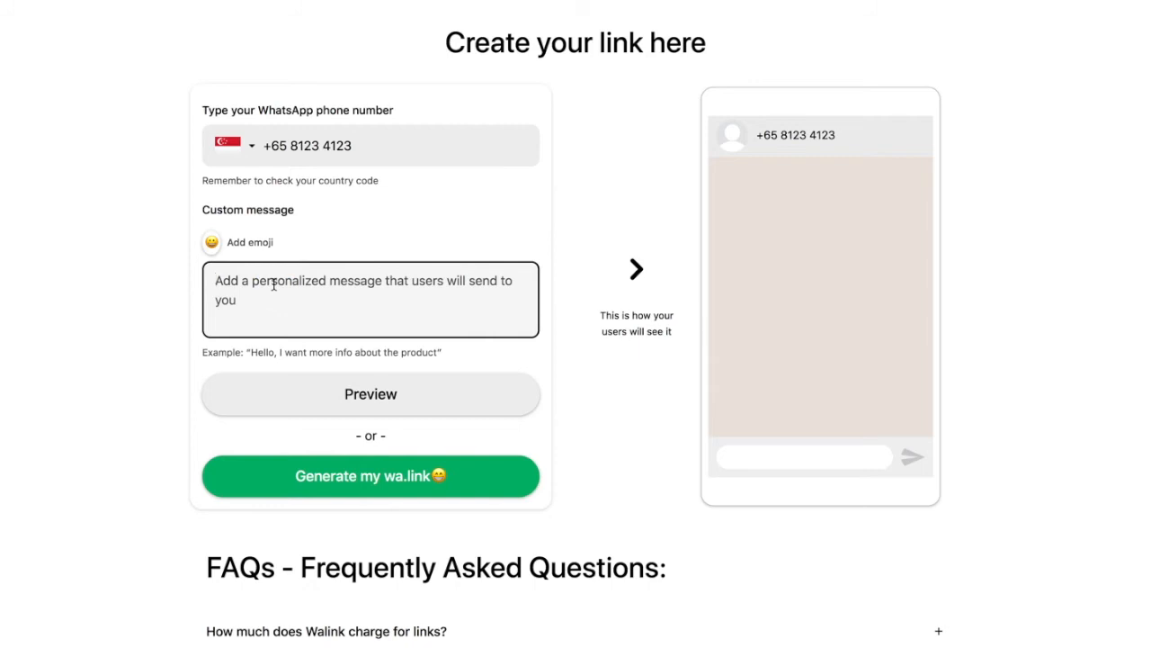
{"action": "type", "text": "Hi Fred"}
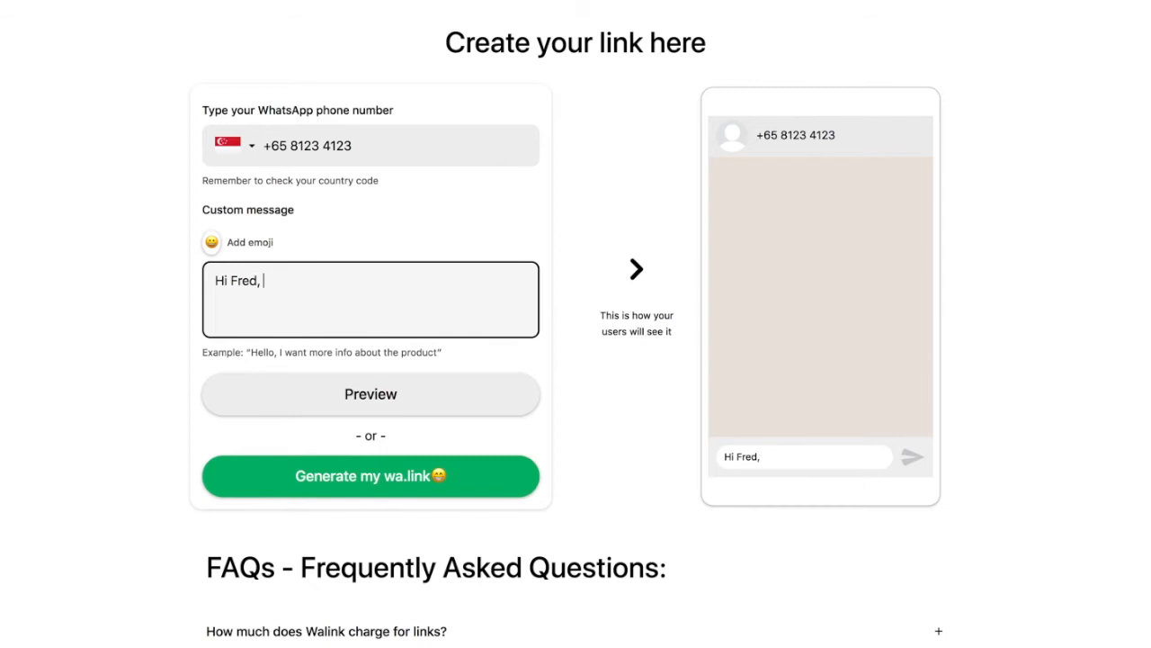
{"action": "type", "text": ", I aaw your re"}
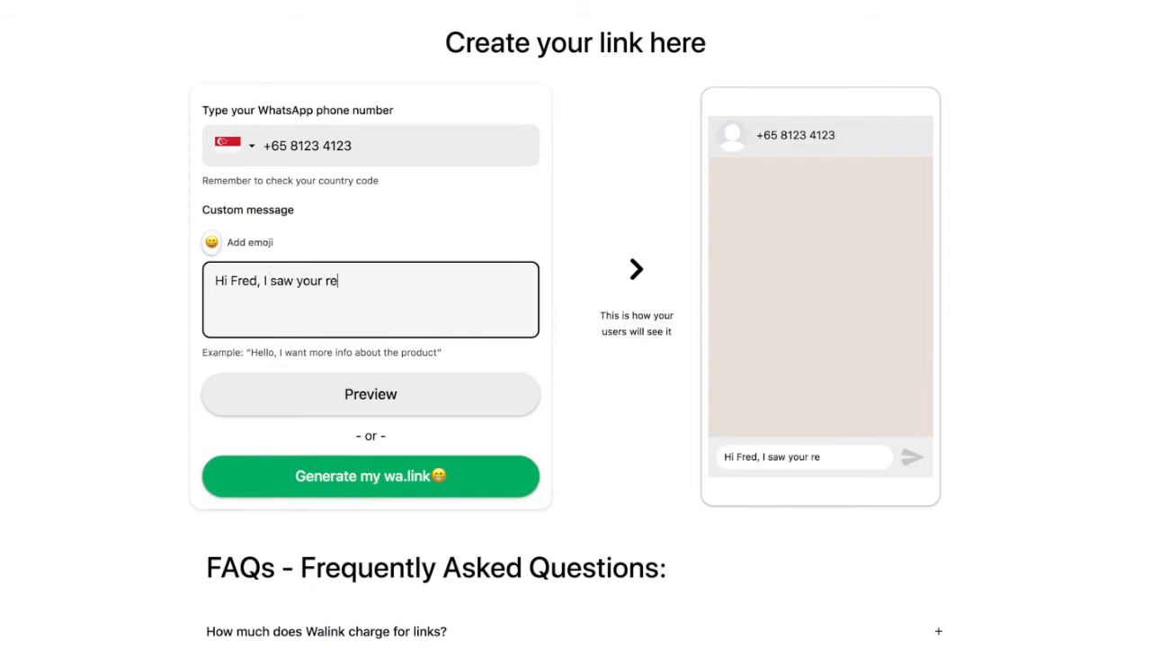
{"action": "type", "text": "sume onl"}
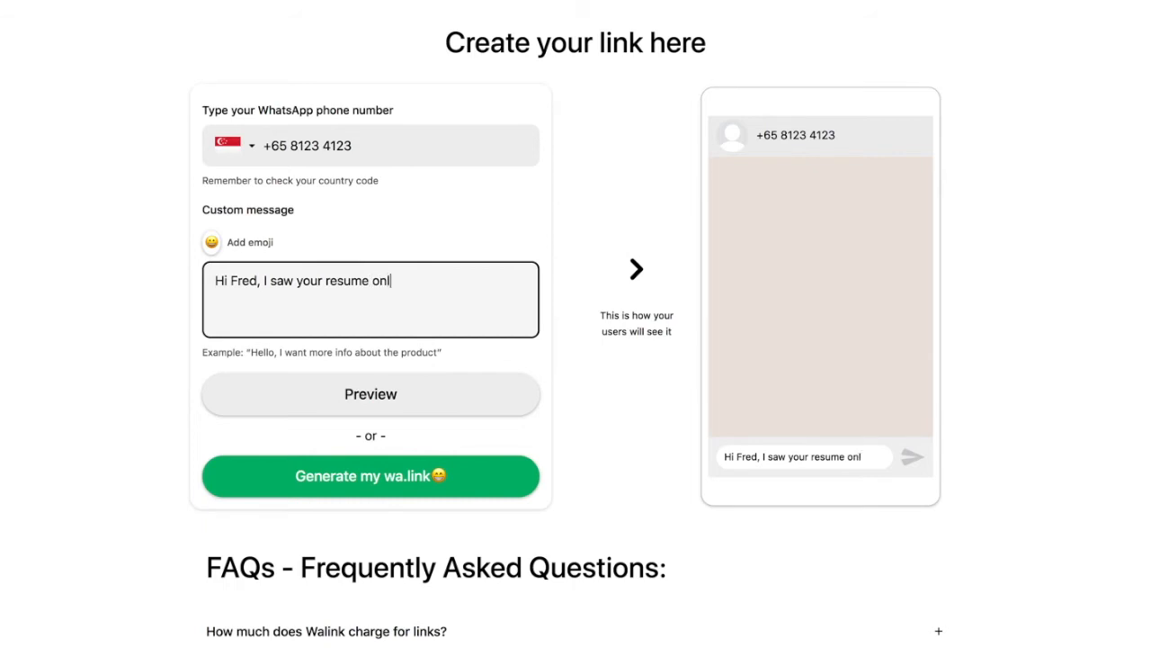
{"action": "type", "text": "ine and I would to"}
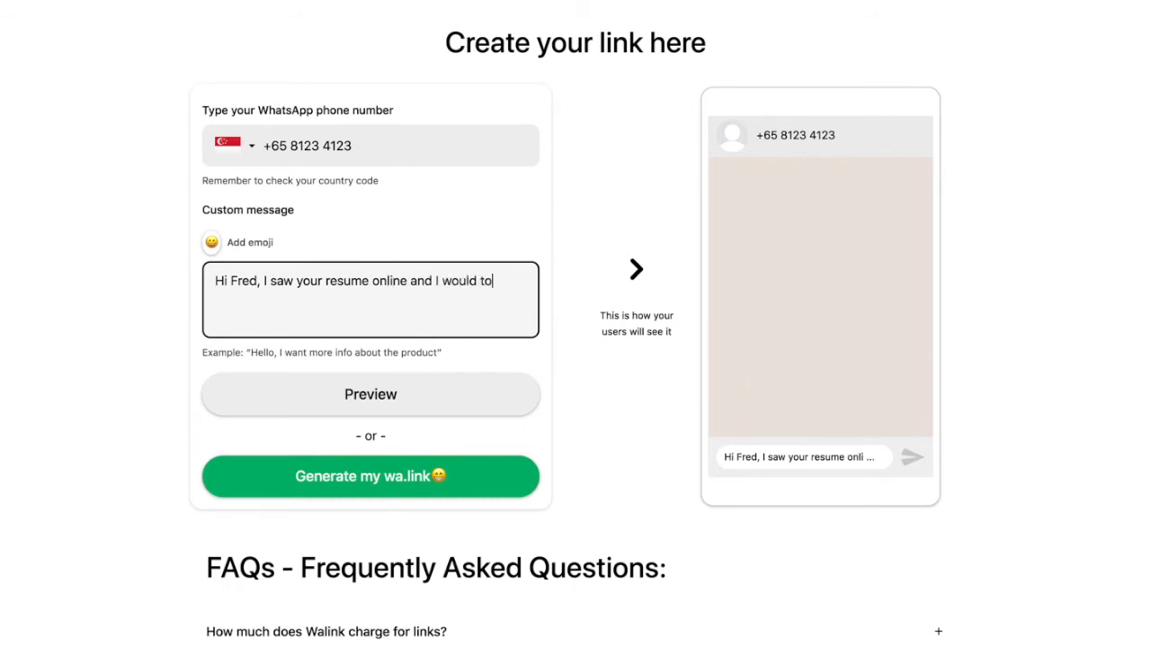
{"action": "type", "text": " arrange and inte"}
{"action": "type", "text": "rv"}
{"action": "type", "text": "with you"}
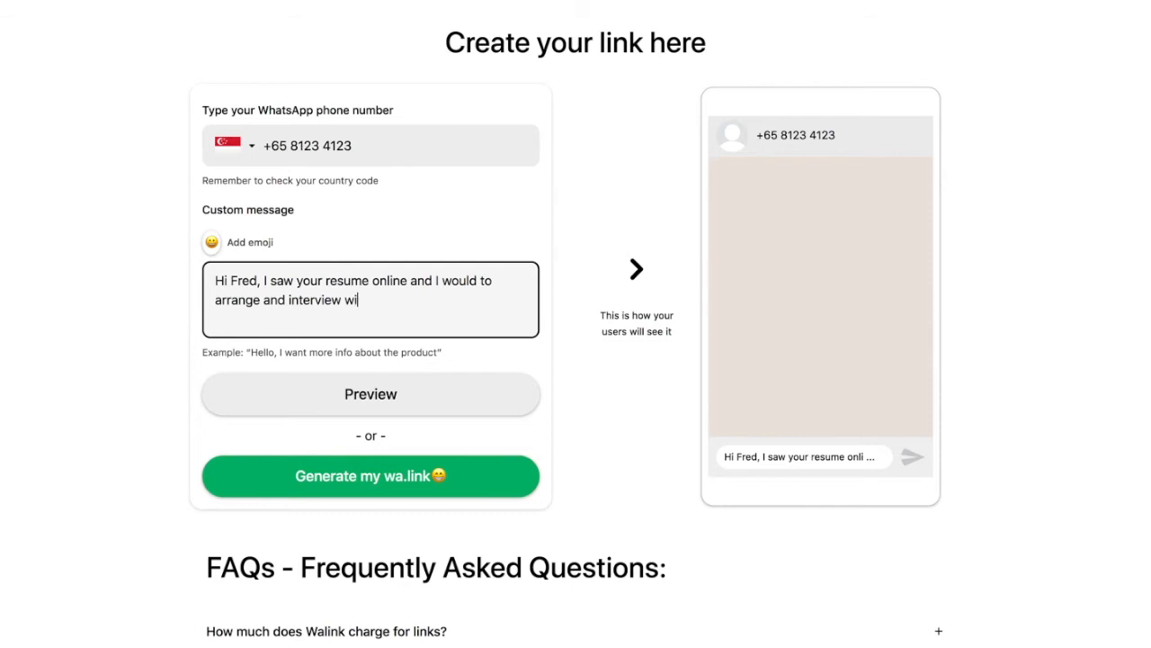
{"action": "left_click", "coordinate": [319, 392]}
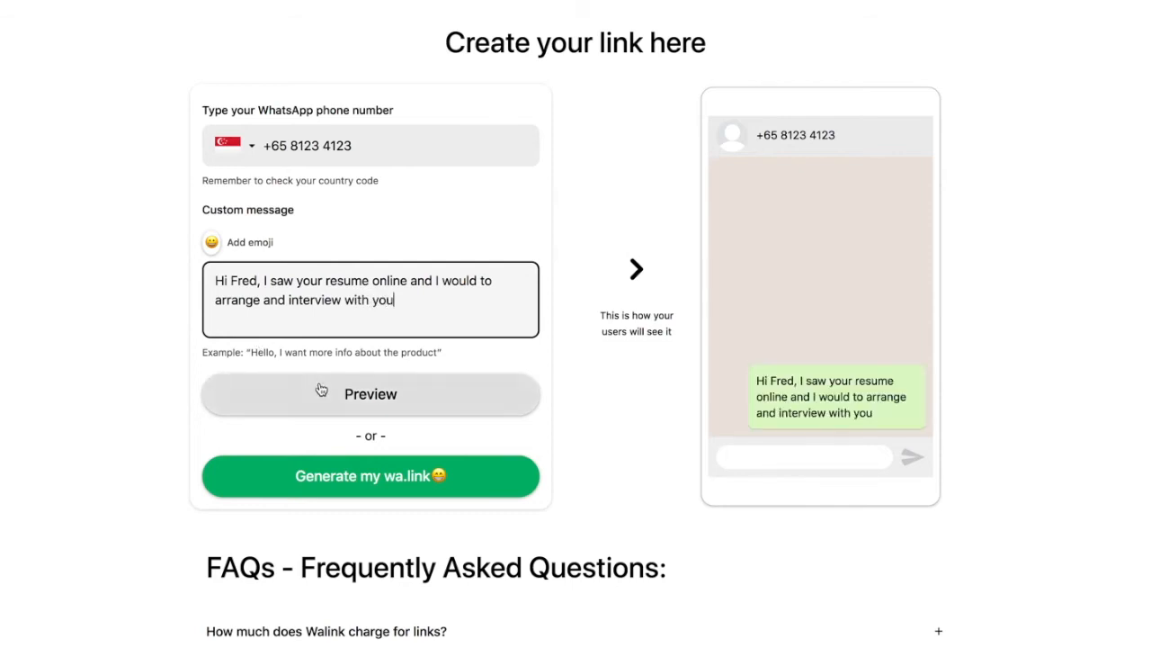
{"action": "left_click", "coordinate": [344, 471]}
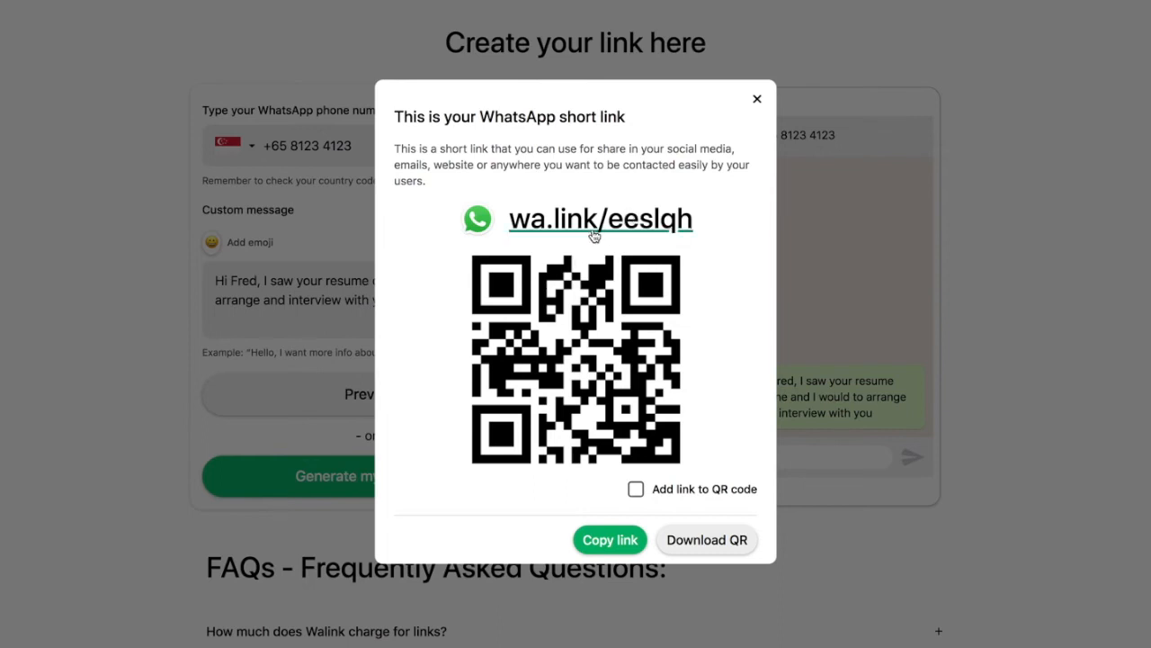
Copy the generated wa.link address and paste it into the resume's Whatsapp Link field.
{"action": "right_click", "coordinate": [567, 225]}
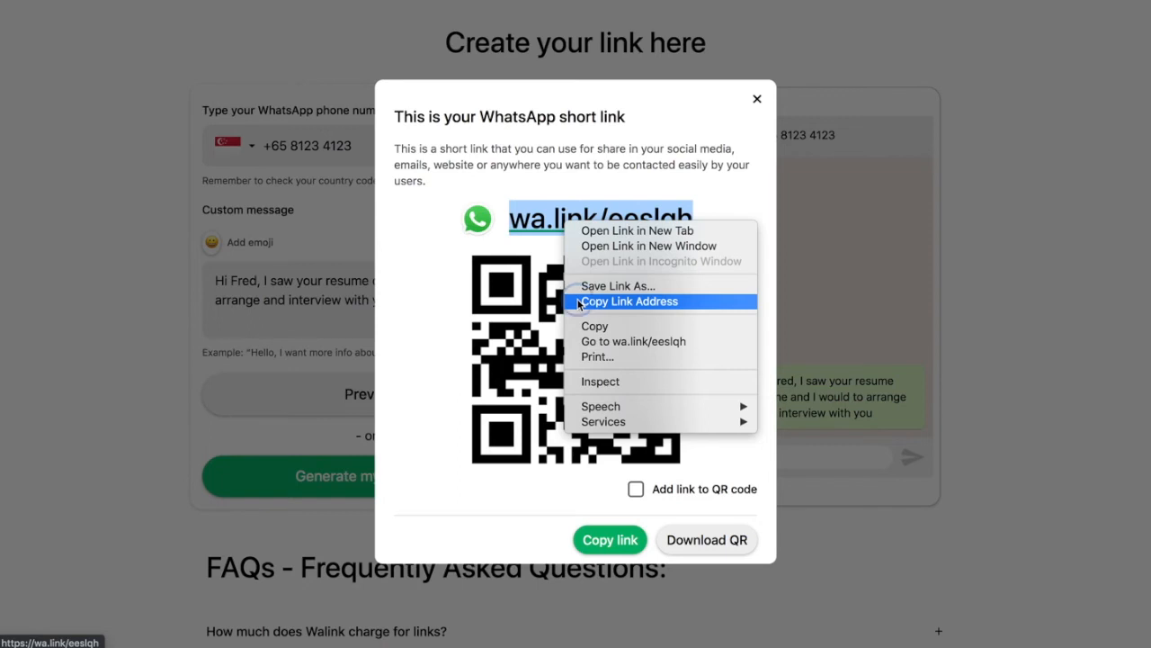
{"action": "left_click", "coordinate": [629, 301]}
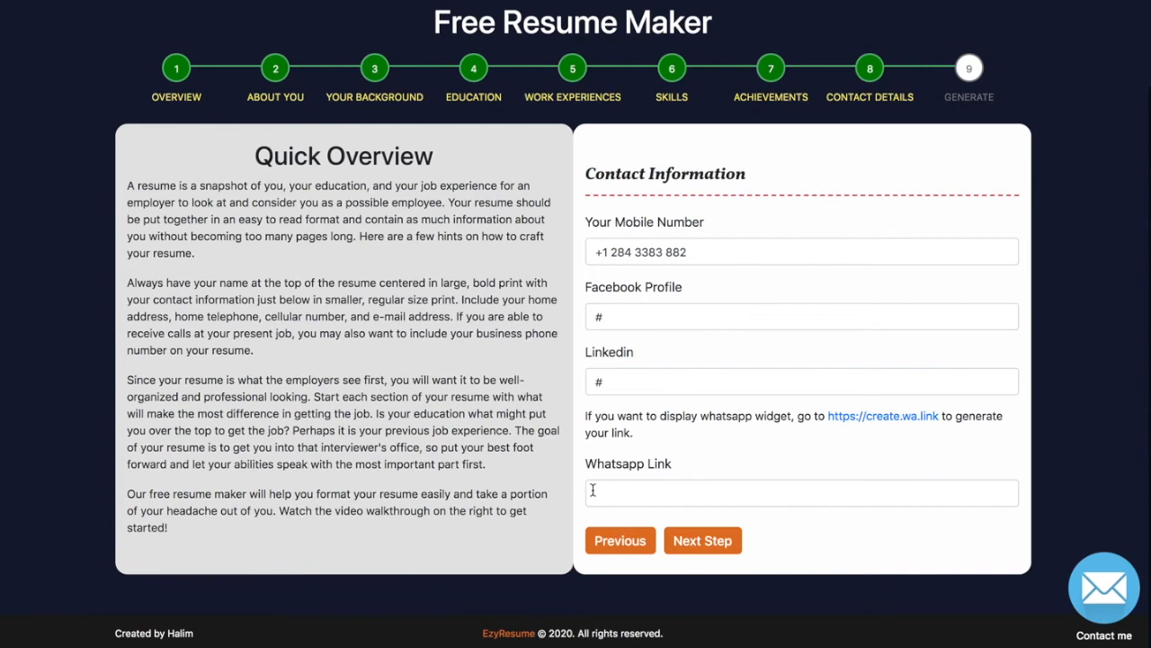
{"action": "left_click", "coordinate": [592, 490]}
{"action": "right_click", "coordinate": [593, 493]}
{"action": "left_click", "coordinate": [618, 512]}
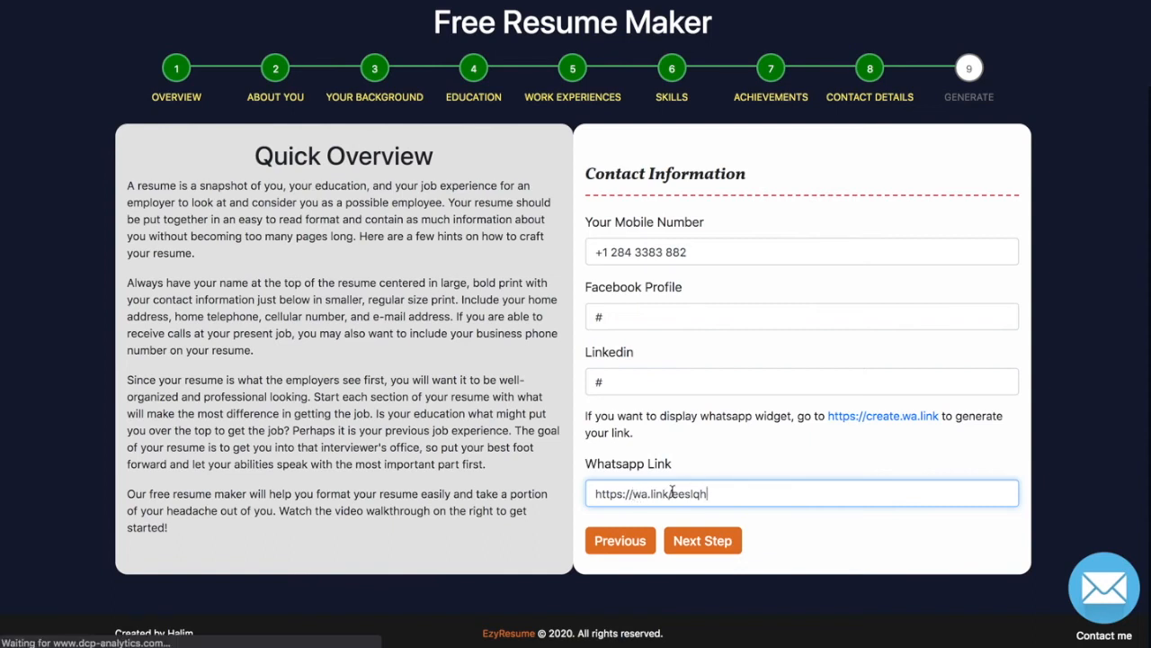
Advance to the Generate step and enter a one-word short name for the resume.
{"action": "left_click", "coordinate": [686, 540]}
{"action": "left_click", "coordinate": [622, 231]}
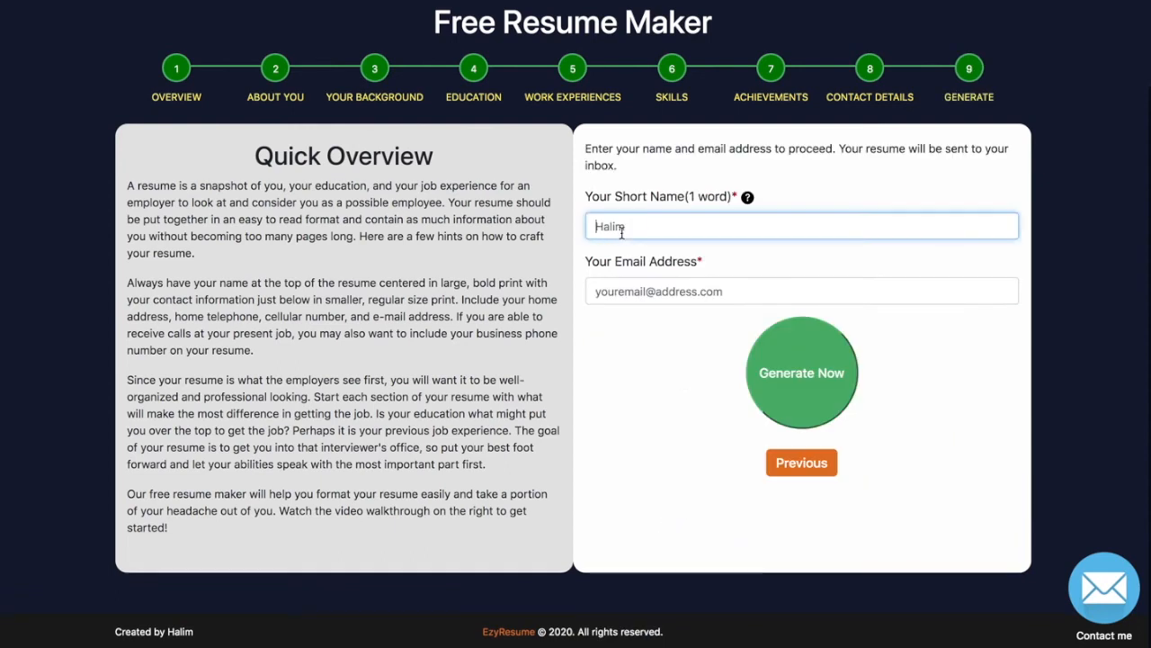
{"action": "double_click", "coordinate": [713, 196]}
{"action": "left_click", "coordinate": [638, 228]}
{"action": "type", "text": "halim"}
{"action": "key", "text": "ctrl+a"}
{"action": "type", "text": "fred"}
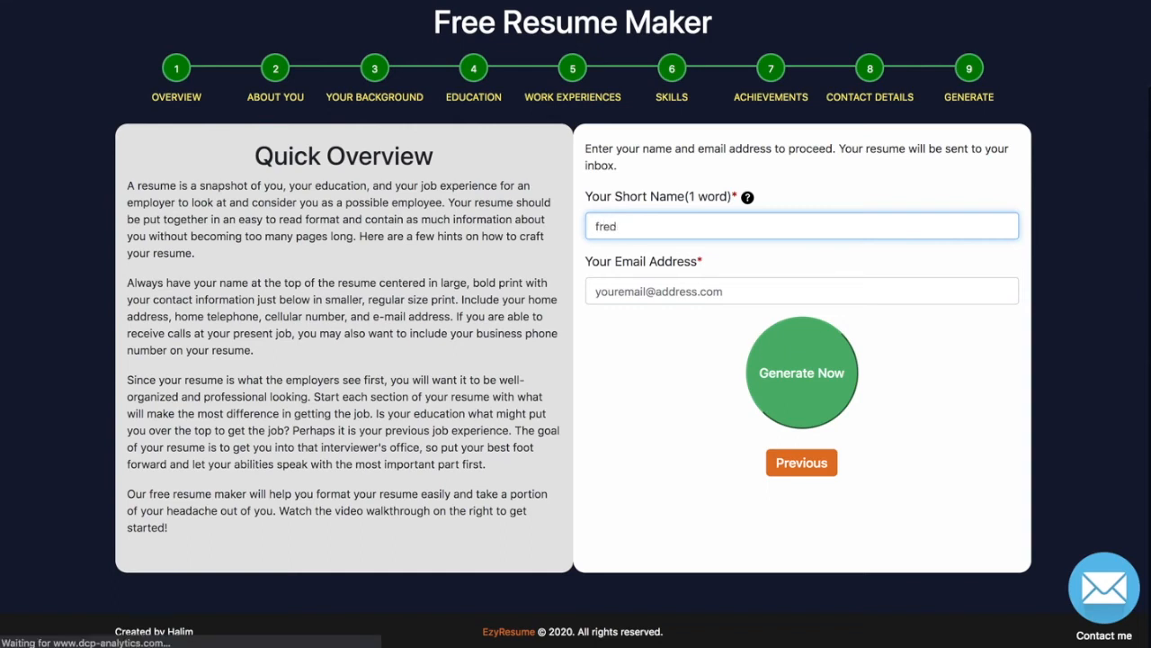
{"action": "type", "text": "i"}
{"action": "type", "text": "y"}
{"action": "type", "text": "dy"}
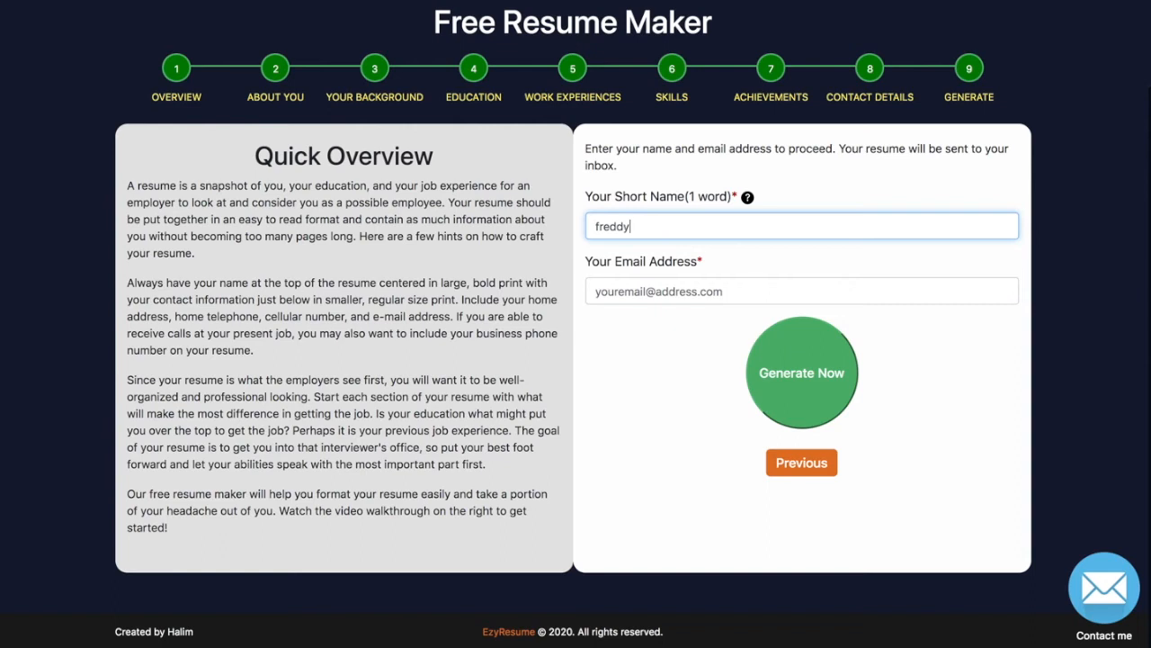
Fill in the email address and generate the resume.
{"action": "left_click", "coordinate": [626, 293]}
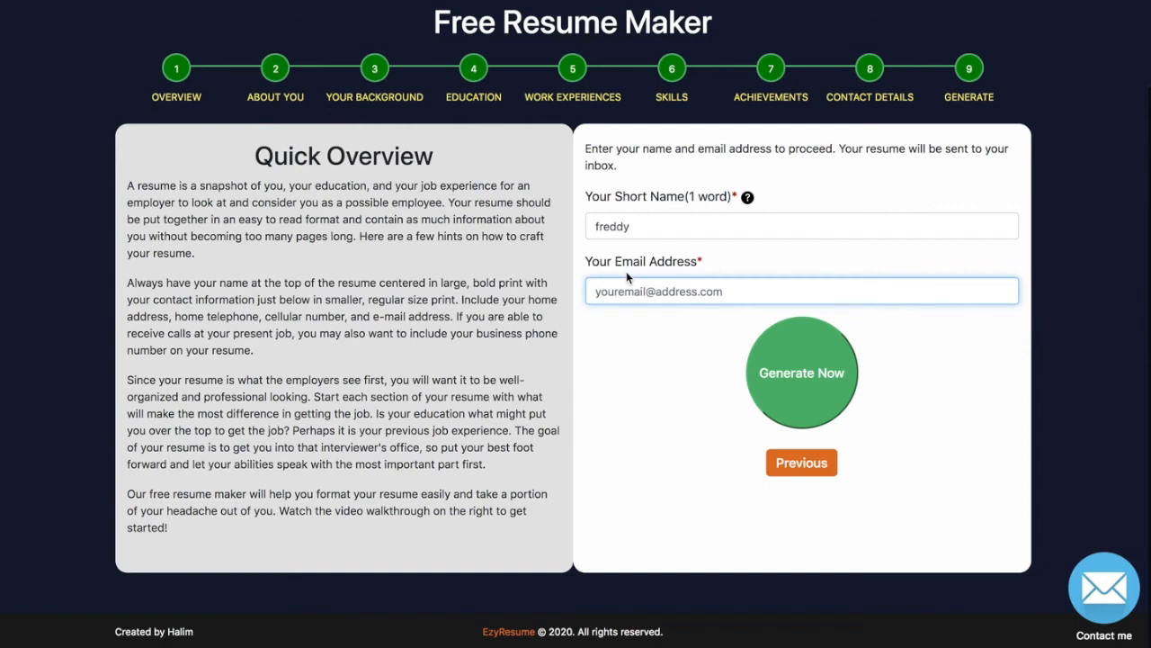
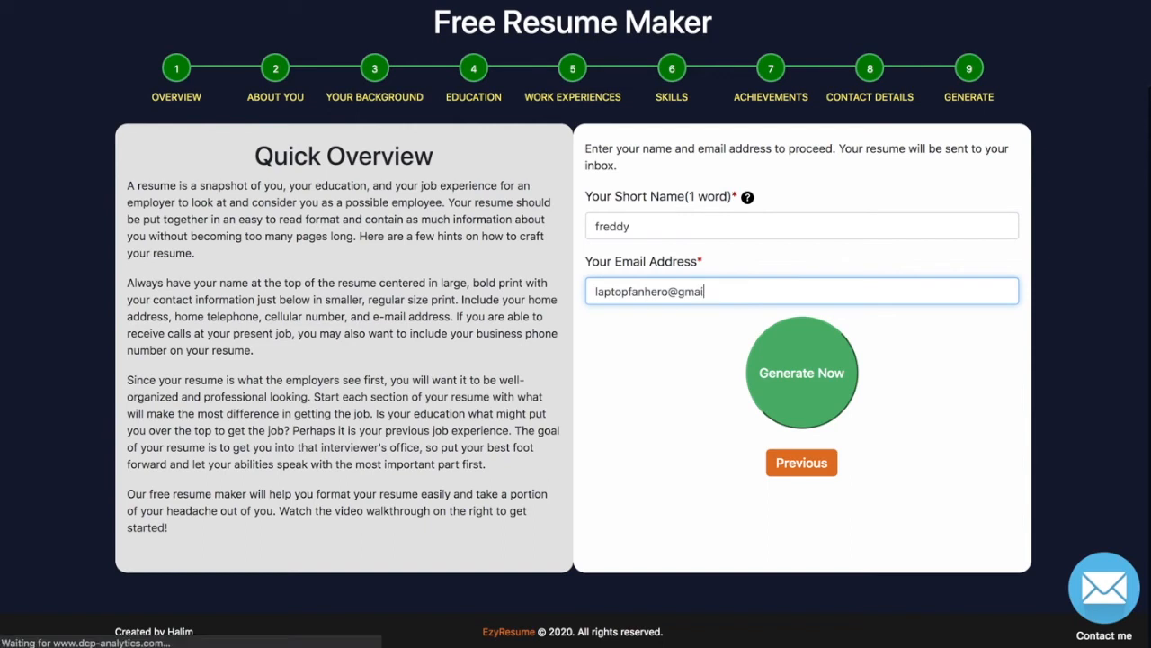
{"action": "left_click", "coordinate": [778, 374]}
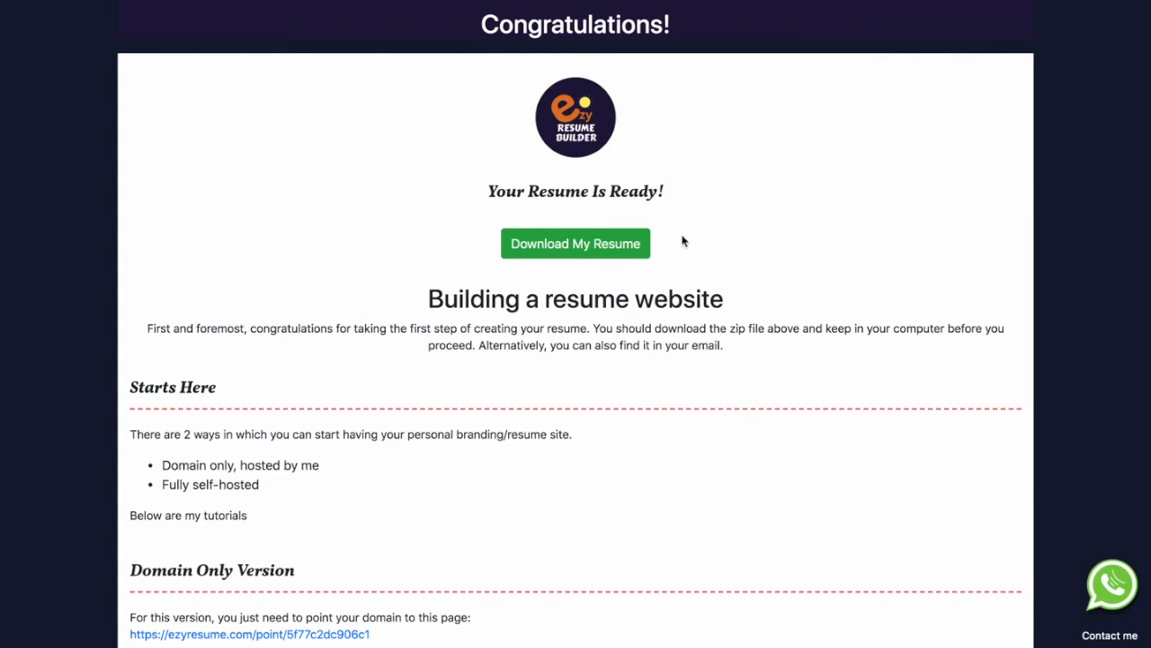
Download the finished resume as resume.zip and open the downloaded zip.
{"action": "left_click", "coordinate": [575, 252]}
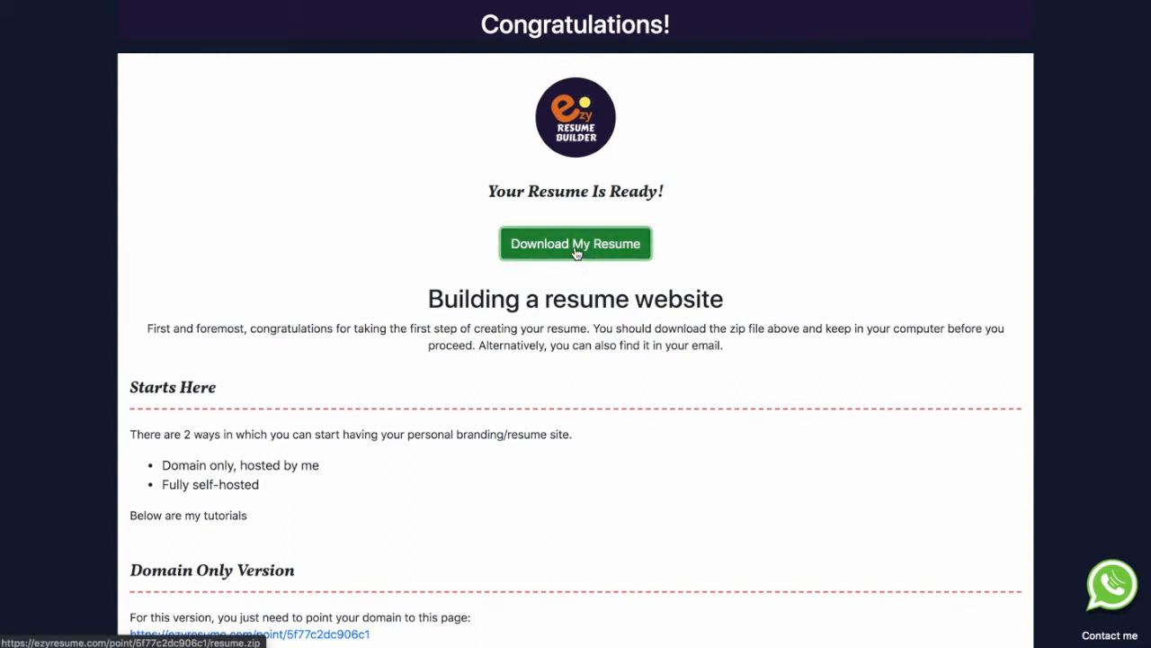
{"action": "key", "text": "Return"}
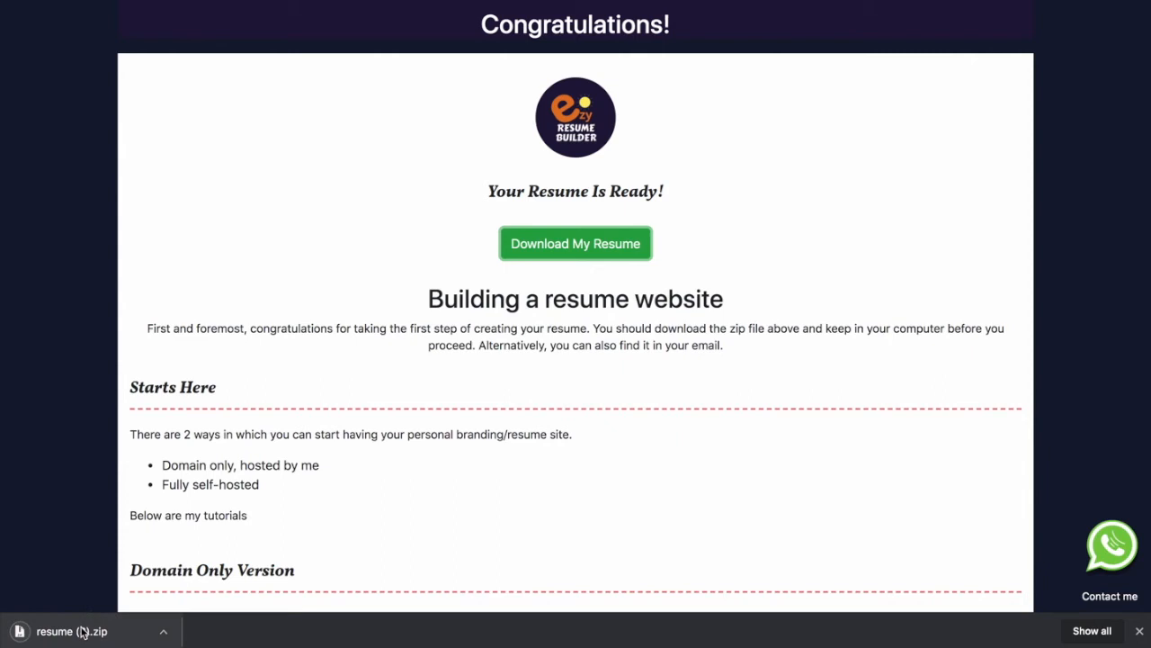
{"action": "left_click", "coordinate": [81, 632]}
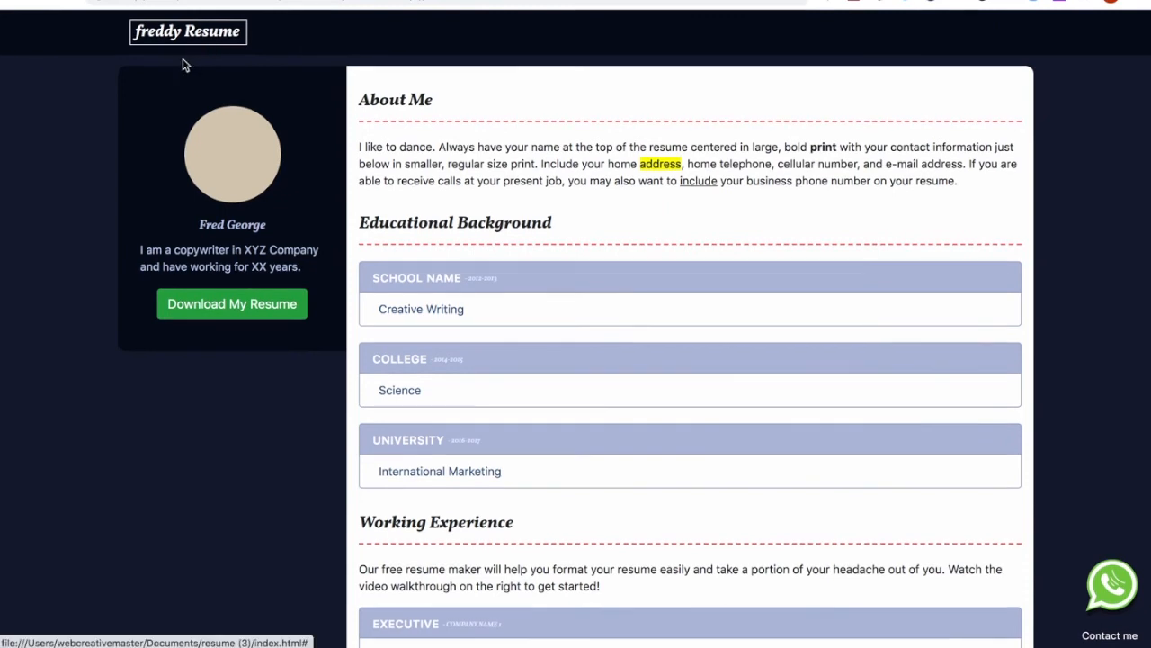
Scroll through the resume page, then switch to the desktop showing the file browser.
{"action": "scroll", "coordinate": [422, 77], "scroll_direction": "down", "scroll_amount": 5}
{"action": "scroll", "coordinate": [422, 77], "scroll_direction": "down", "scroll_amount": 5}
{"action": "scroll", "coordinate": [421, 77], "scroll_direction": "up", "scroll_amount": 10}
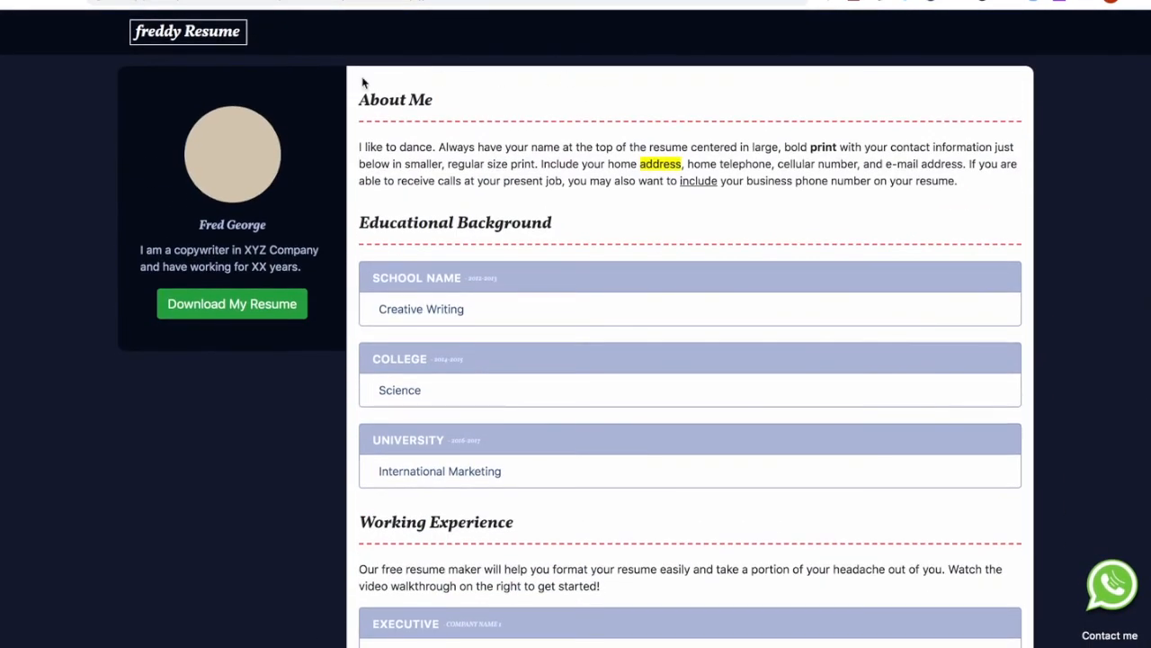
{"action": "key", "text": "ctrl+Right"}
{"action": "key", "text": "ctrl+Right"}
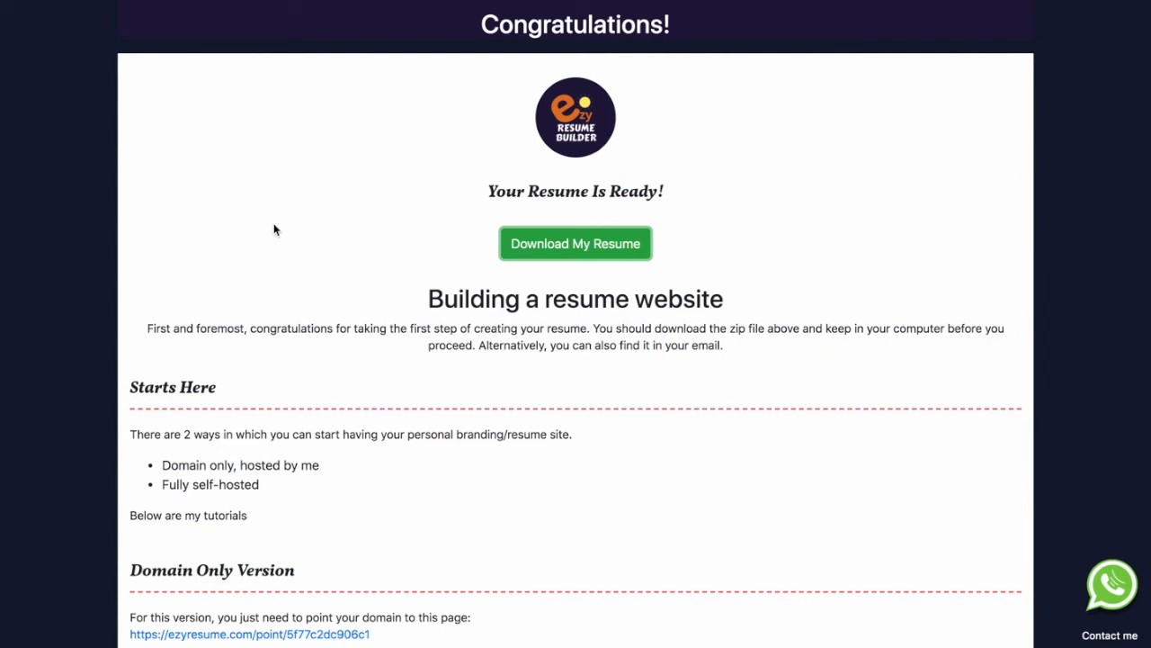
Read through the Domain-only and Fully self-hosted options and the ezyresume link to point at.
{"action": "scroll", "coordinate": [249, 264], "scroll_direction": "down", "scroll_amount": 3}
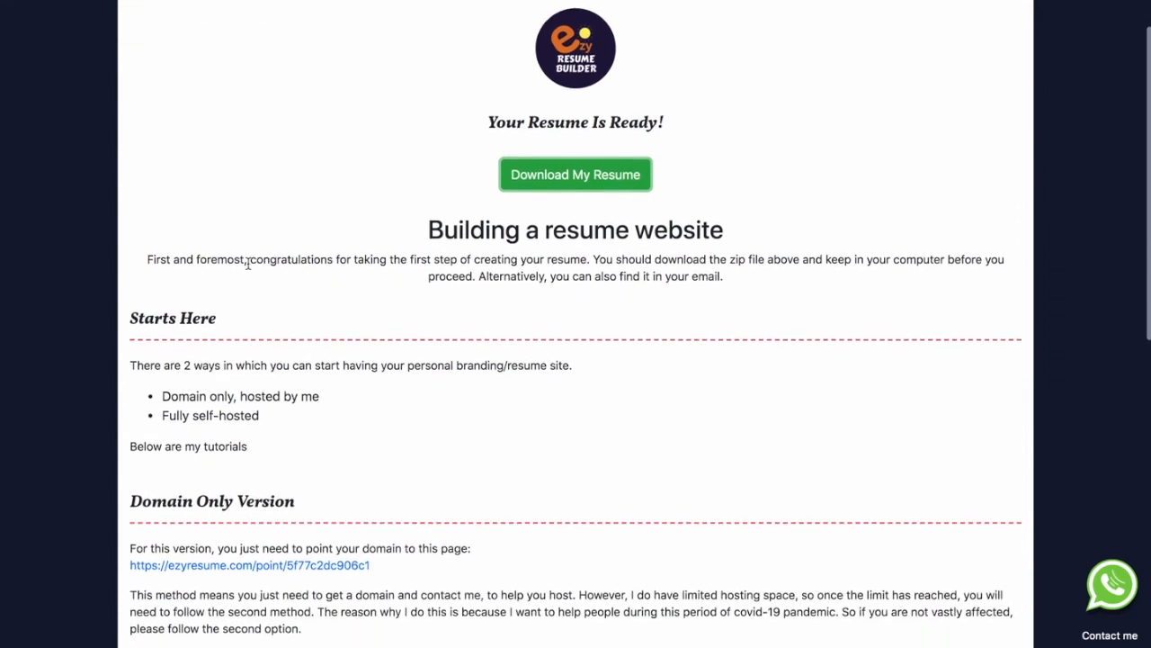
{"action": "left_click_drag", "start_coordinate": [164, 359], "coordinate": [321, 355]}
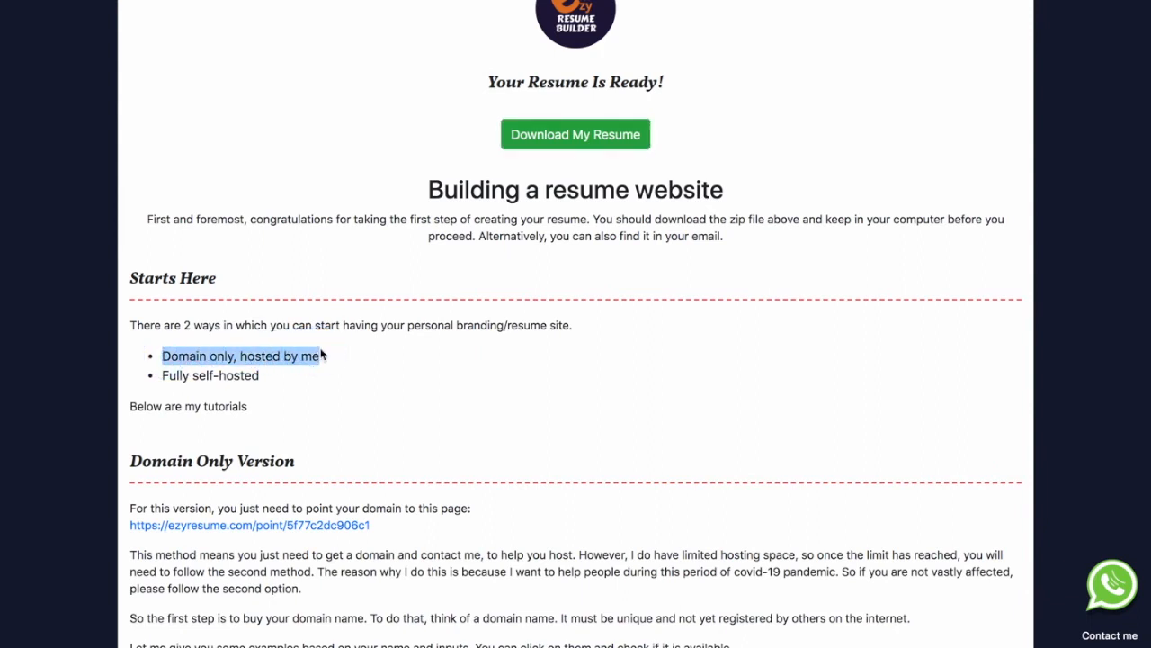
{"action": "double_click", "coordinate": [256, 357]}
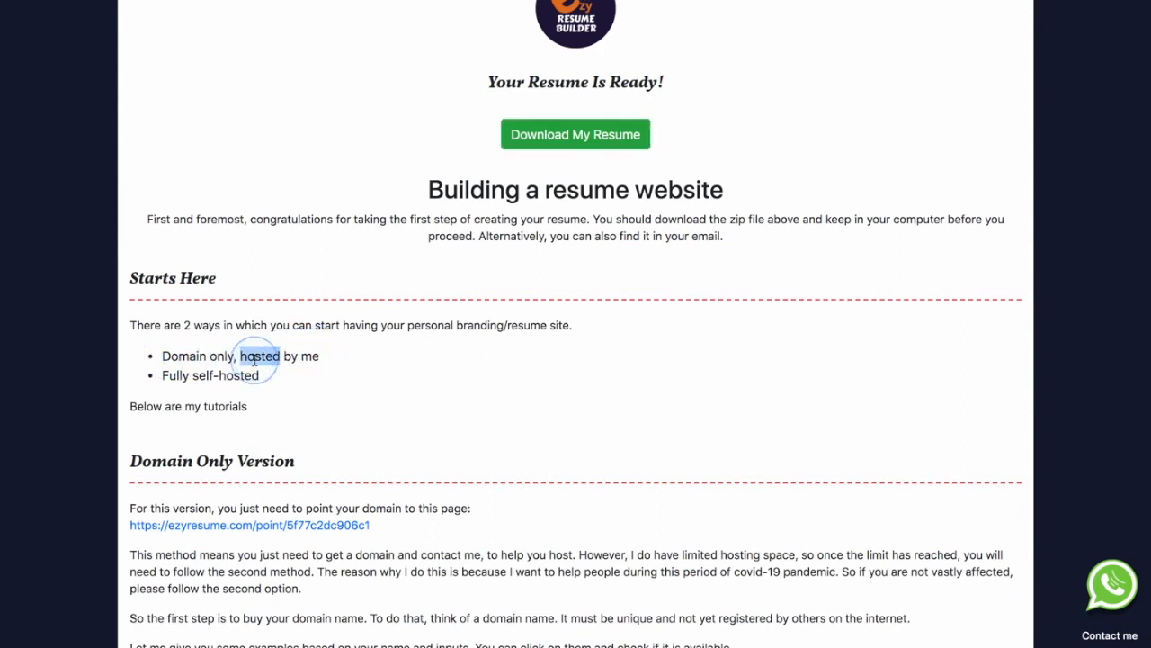
{"action": "left_click", "coordinate": [262, 359]}
{"action": "left_click_drag", "start_coordinate": [259, 374], "coordinate": [165, 370]}
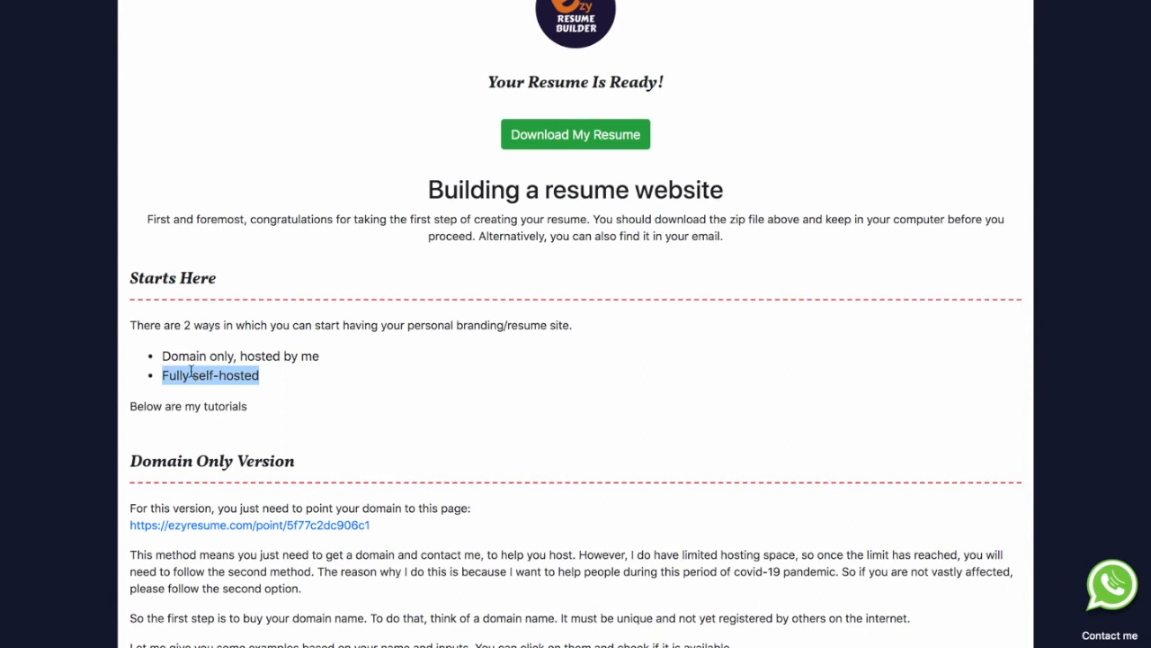
{"action": "triple_click", "coordinate": [191, 375]}
{"action": "triple_click", "coordinate": [190, 377]}
{"action": "left_click_drag", "start_coordinate": [352, 353], "coordinate": [165, 351]}
{"action": "scroll", "coordinate": [178, 366], "scroll_direction": "down", "scroll_amount": 5}
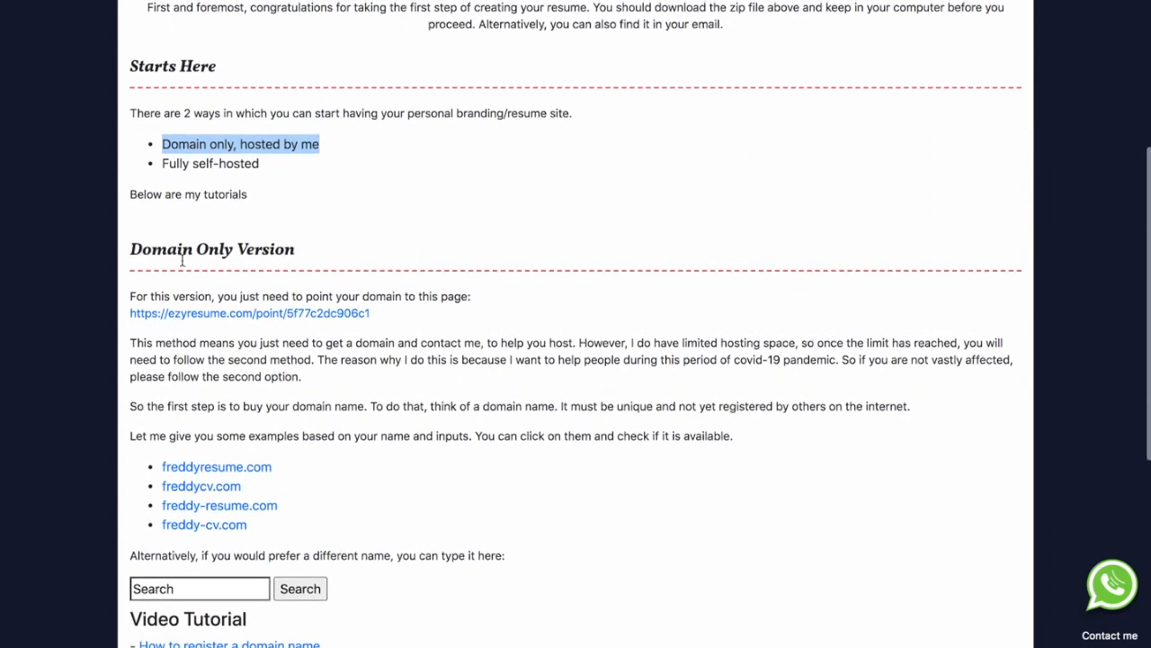
{"action": "left_click", "coordinate": [184, 250]}
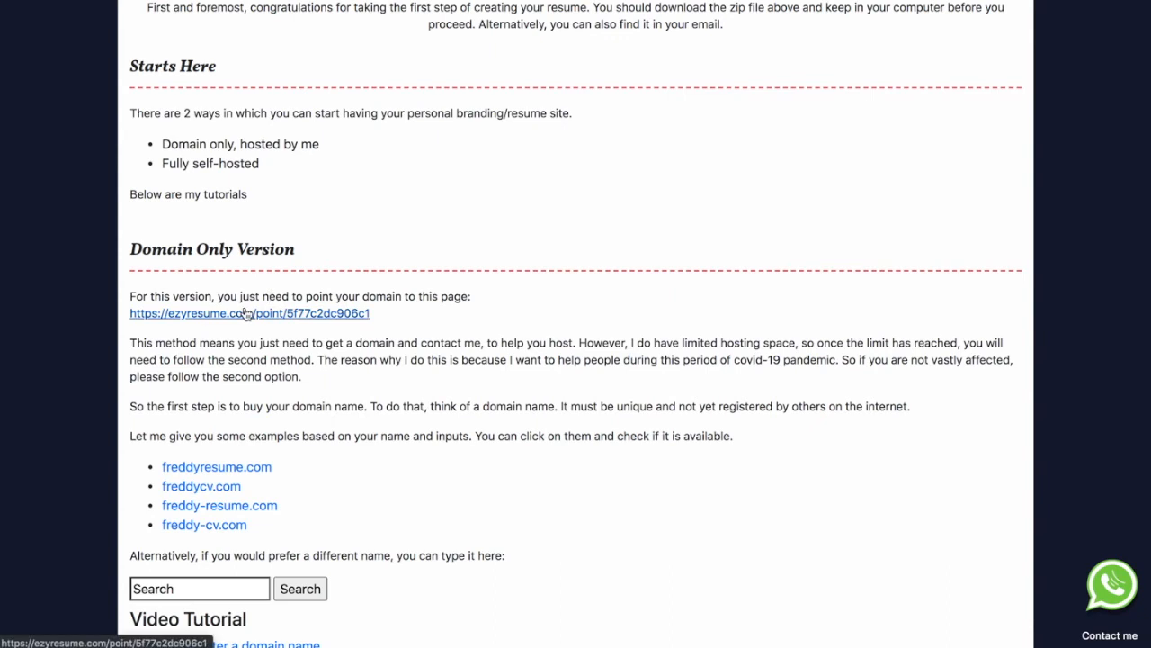
{"action": "left_click_drag", "start_coordinate": [396, 312], "coordinate": [132, 313]}
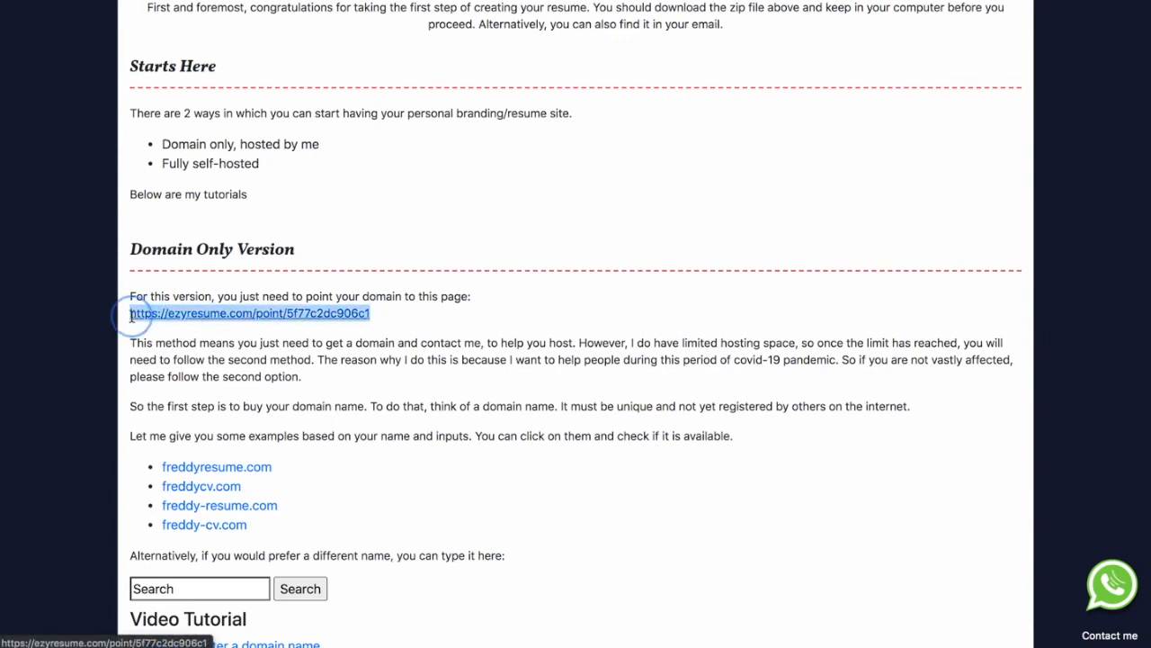
{"action": "left_click", "coordinate": [139, 351]}
{"action": "scroll", "coordinate": [139, 351], "scroll_direction": "down", "scroll_amount": 2}
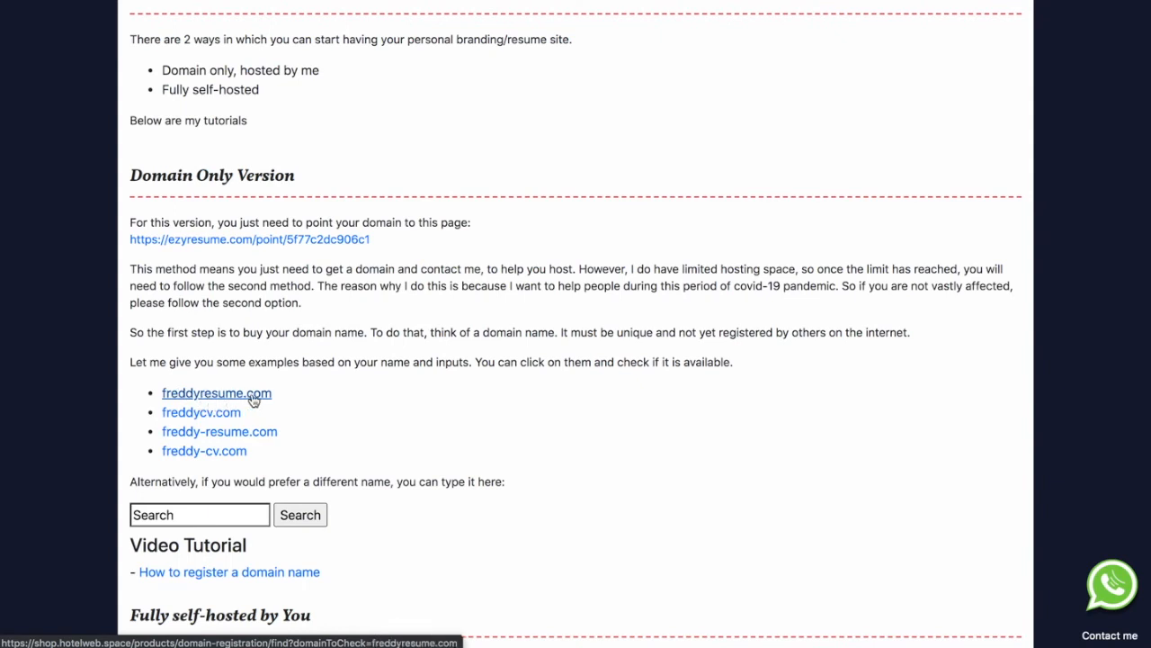
Open freddyresume.com's availability check in a new tab and switch to it.
{"action": "right_click", "coordinate": [192, 398]}
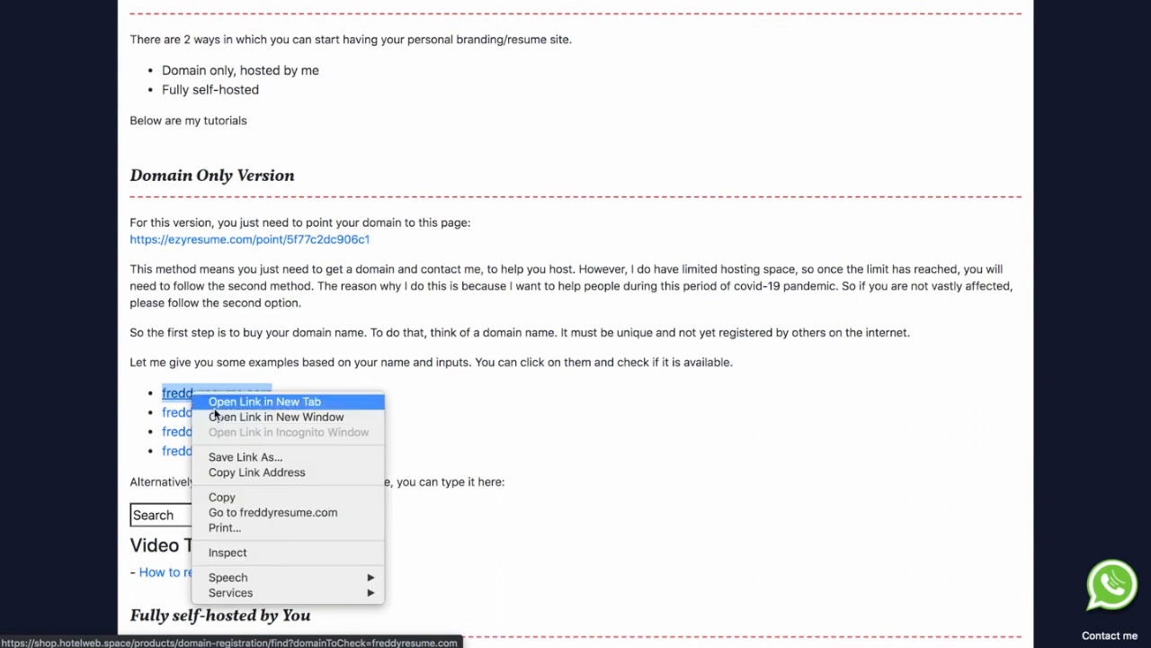
{"action": "left_click", "coordinate": [214, 401]}
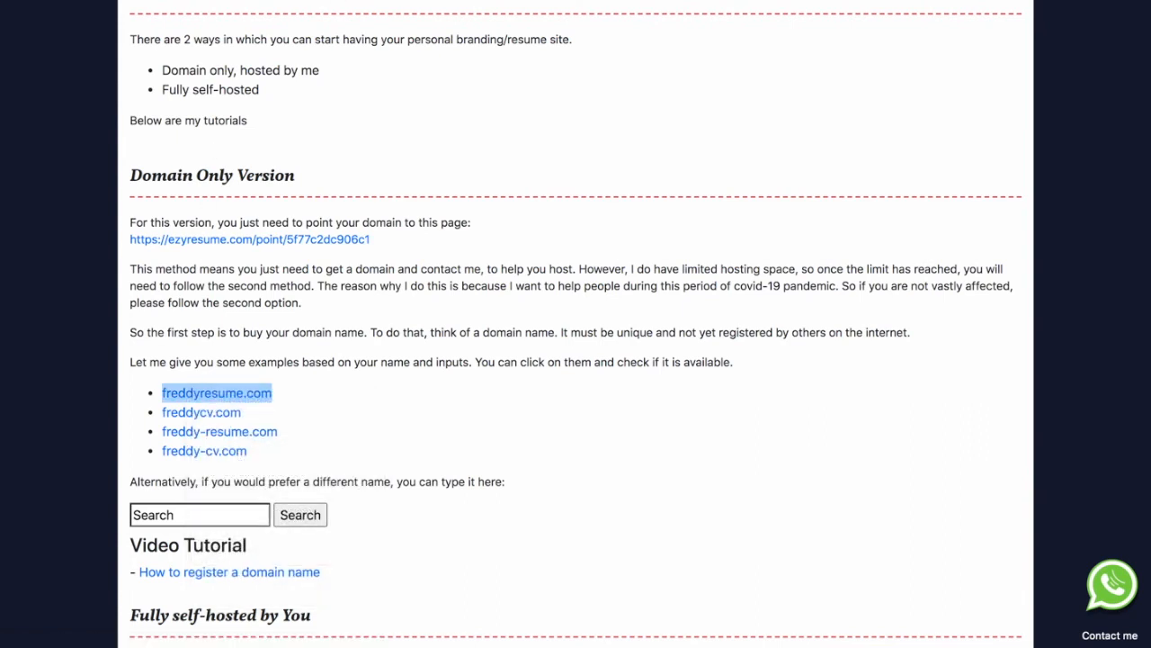
{"action": "left_click", "coordinate": [316, 1]}
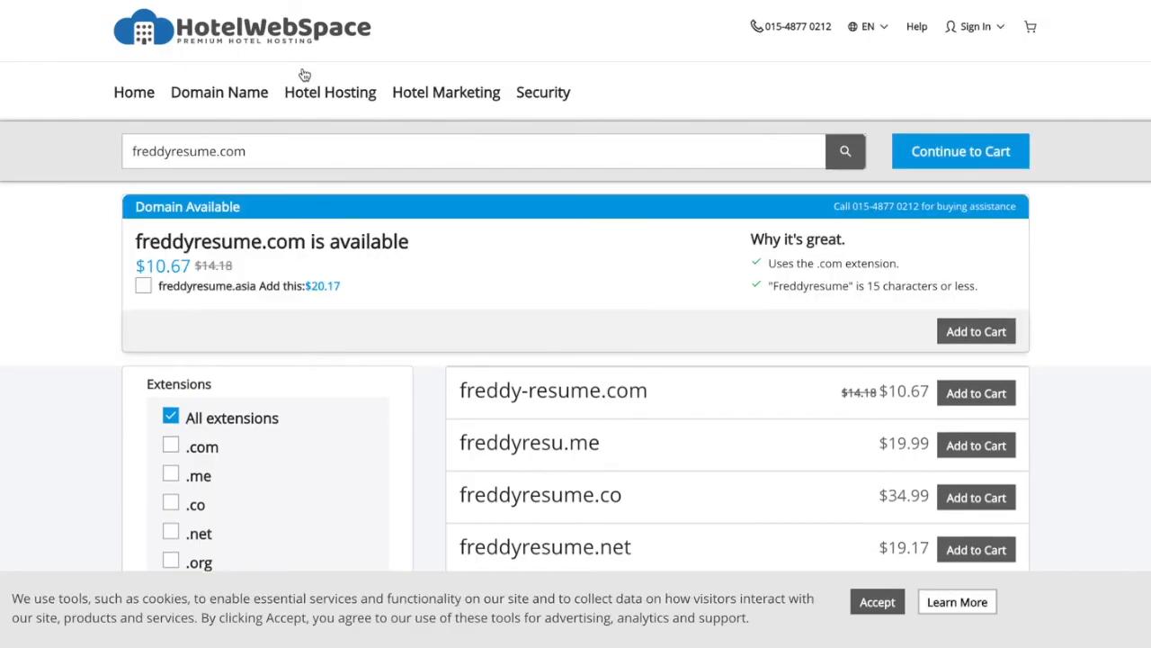
Add freddyresume.com to the HotelWebSpace cart, continue to the cart, then return to the resume tab.
{"action": "double_click", "coordinate": [144, 245]}
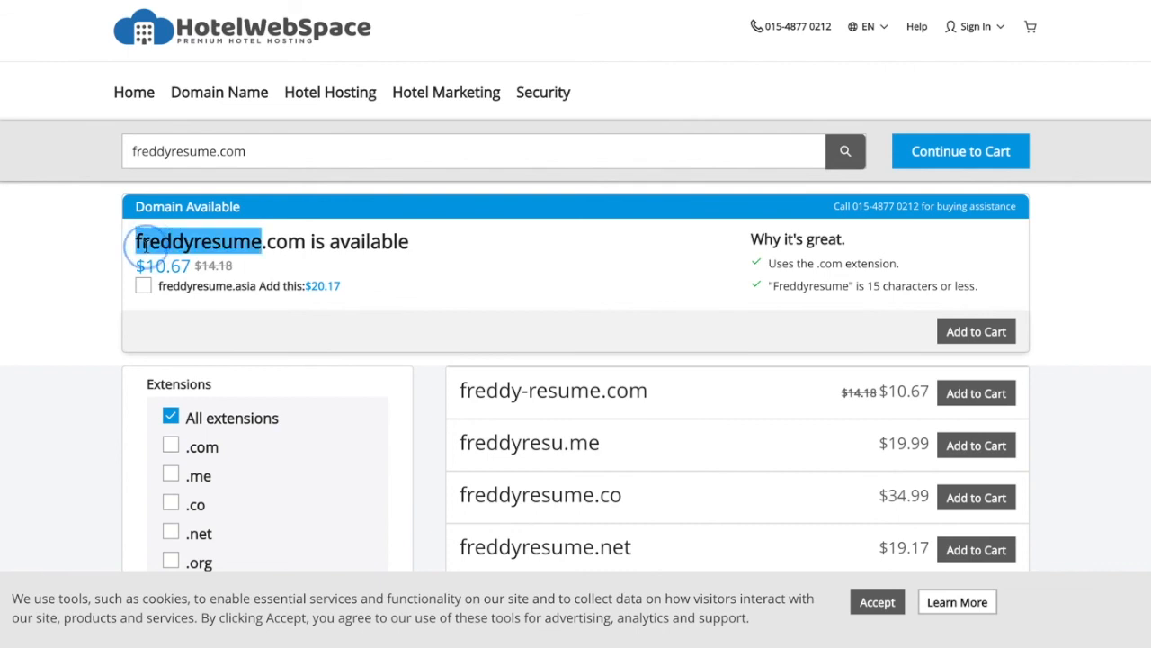
{"action": "left_click", "coordinate": [322, 262]}
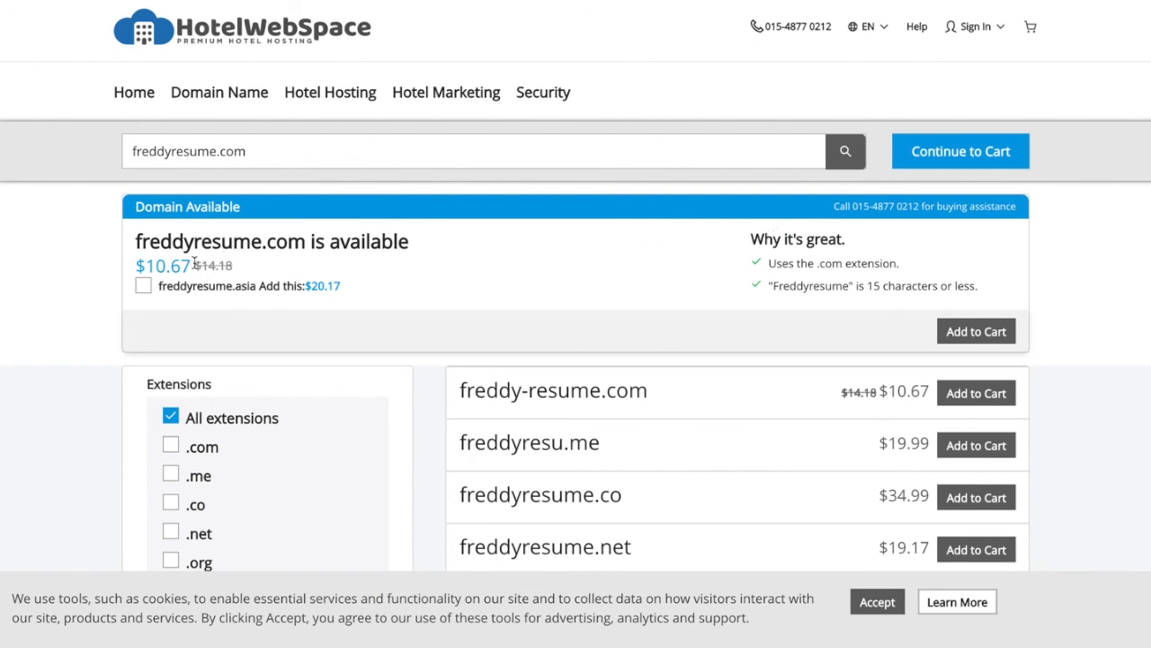
{"action": "left_click", "coordinate": [964, 329]}
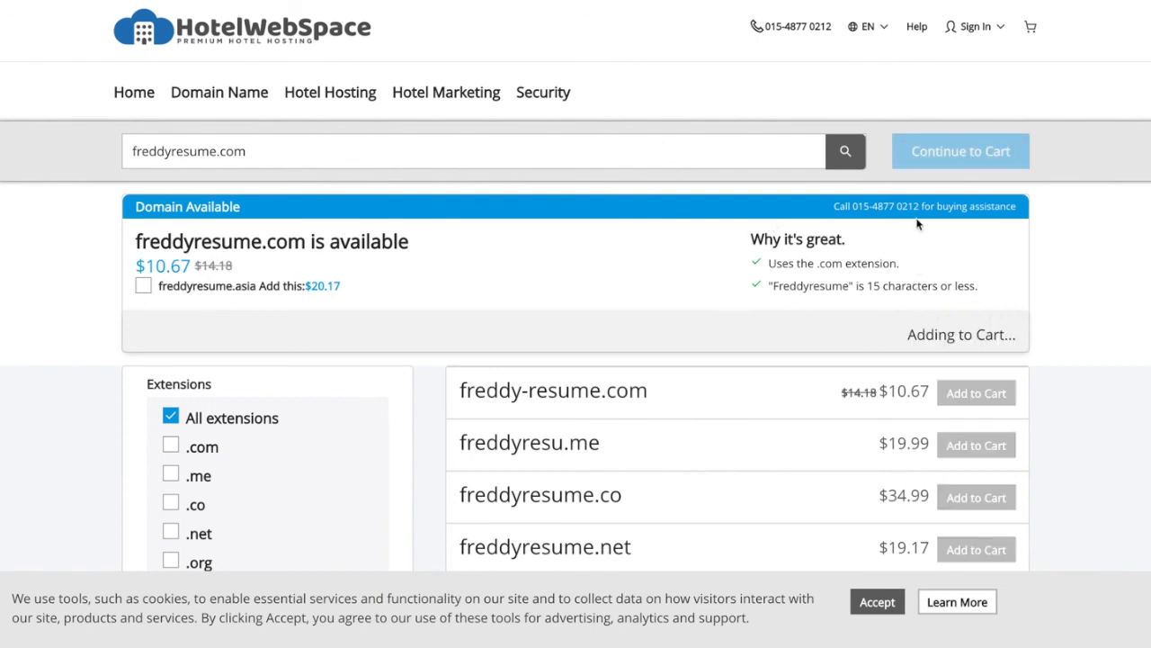
{"action": "left_click", "coordinate": [917, 166]}
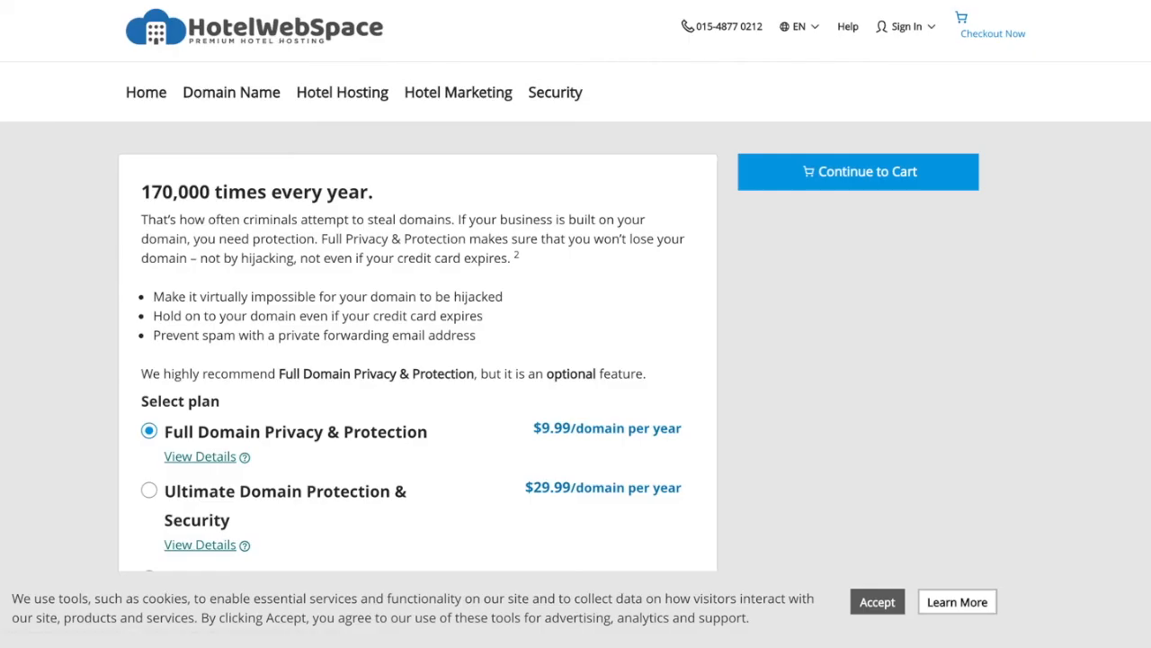
{"action": "key", "text": "ctrl+shift+Tab"}
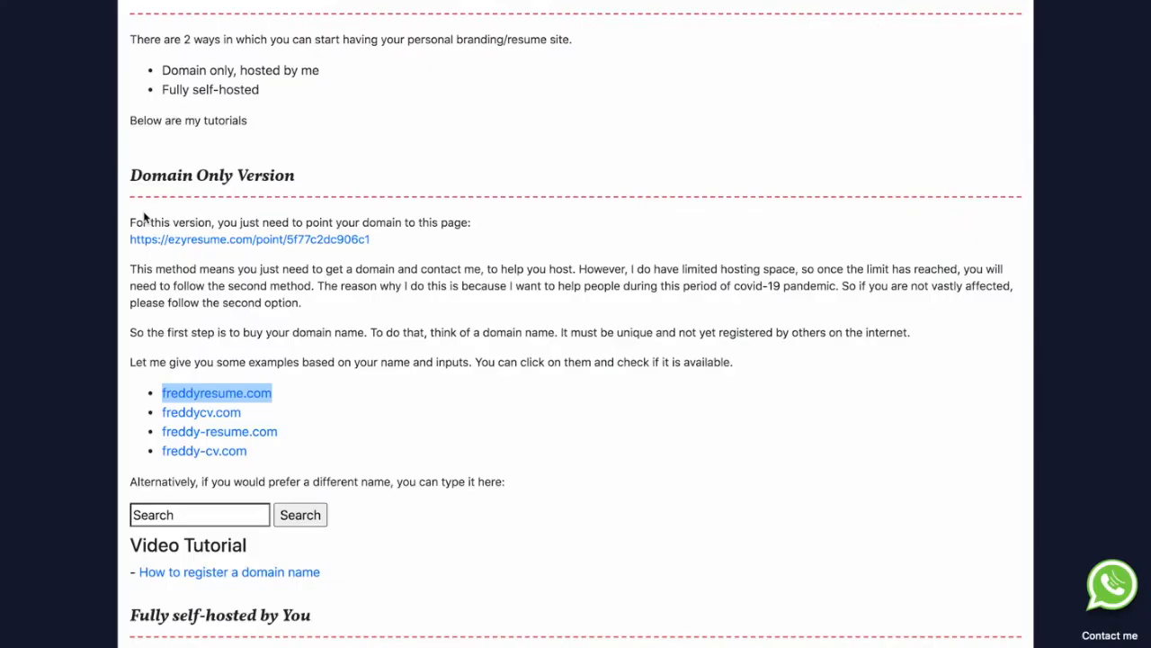
Search for fresume.com in the domain search box to check its availability.
{"action": "scroll", "coordinate": [144, 216], "scroll_direction": "down", "scroll_amount": 1}
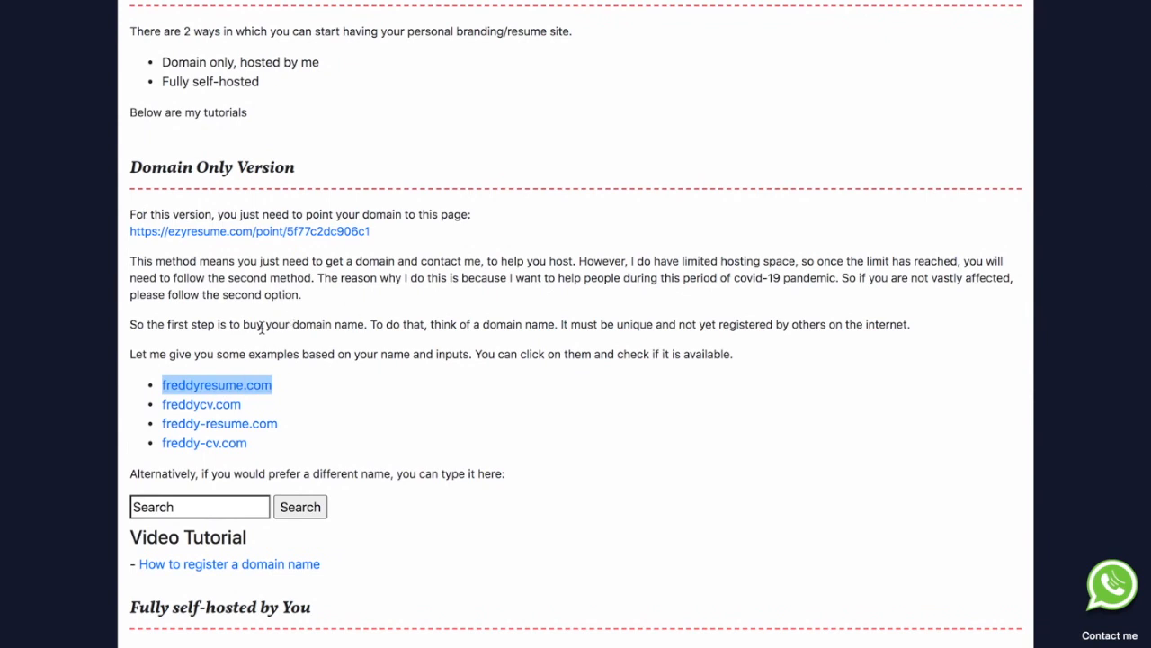
{"action": "scroll", "coordinate": [186, 527], "scroll_direction": "down", "scroll_amount": 1}
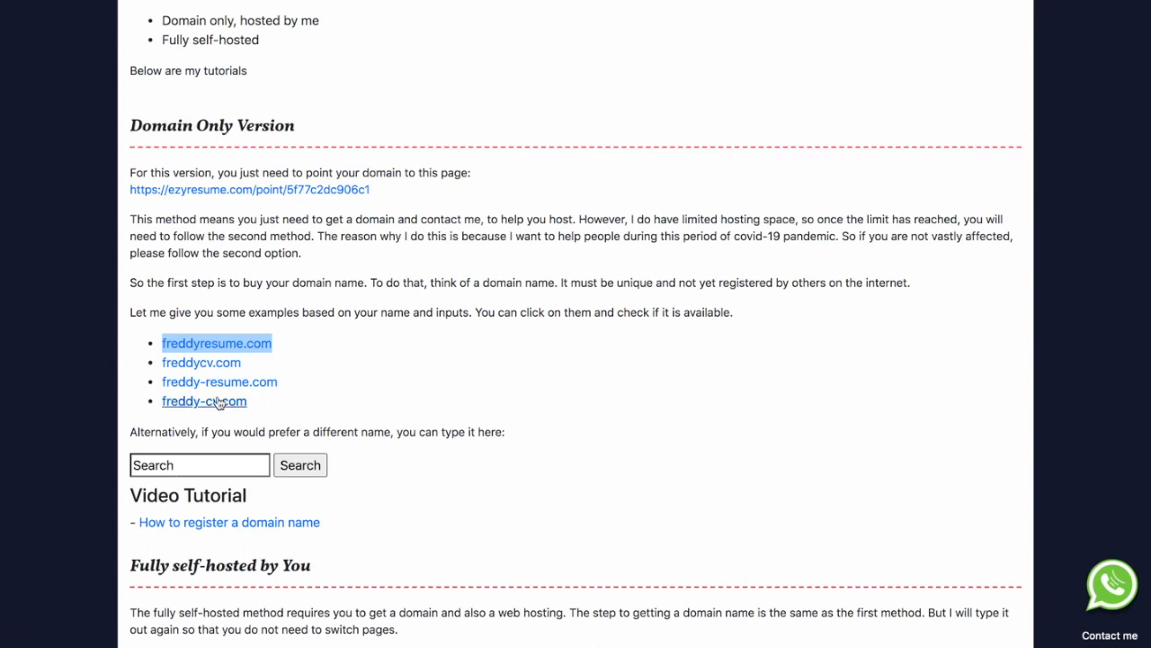
{"action": "left_click", "coordinate": [171, 465]}
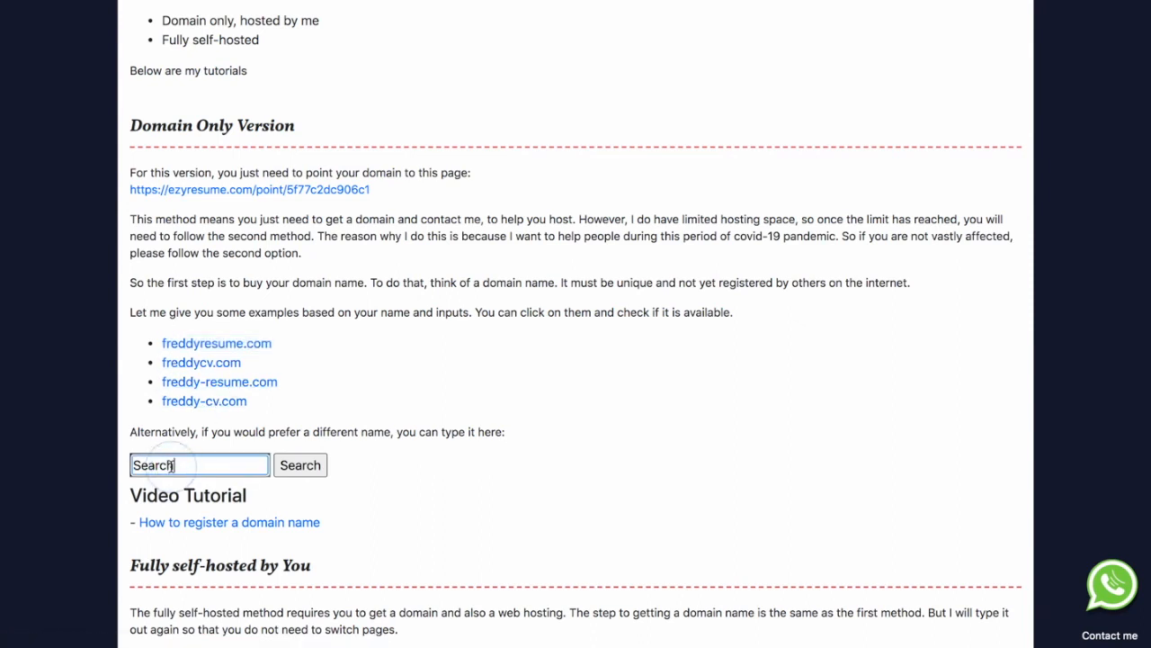
{"action": "double_click", "coordinate": [171, 465]}
{"action": "type", "text": "fresume.com"}
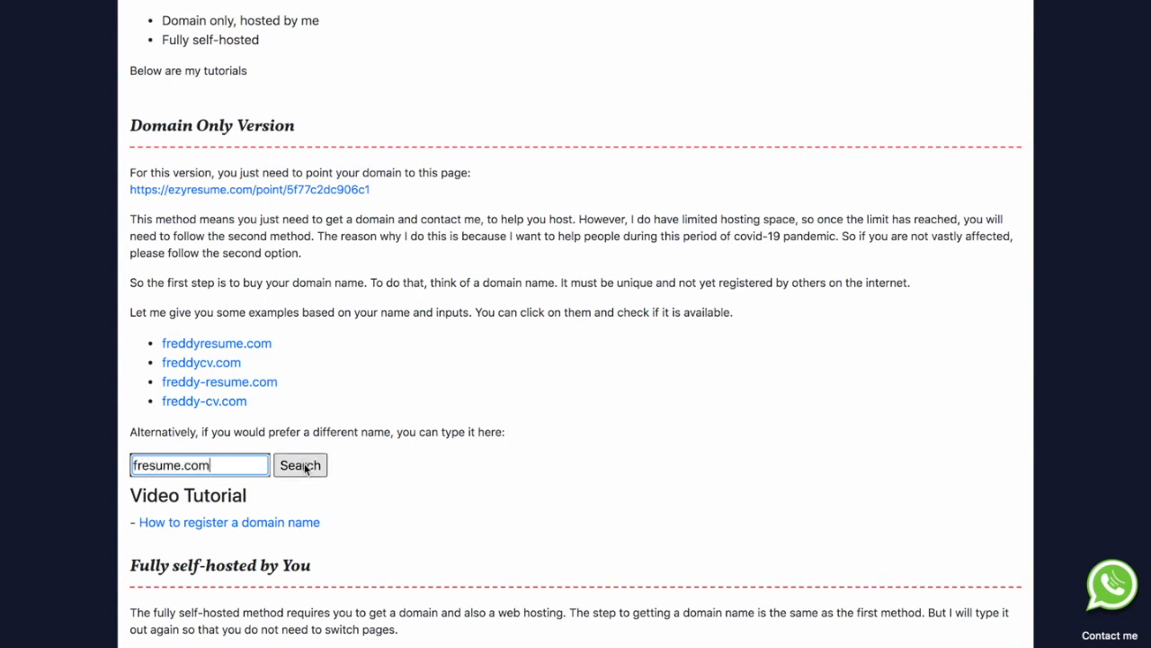
{"action": "left_click", "coordinate": [300, 465]}
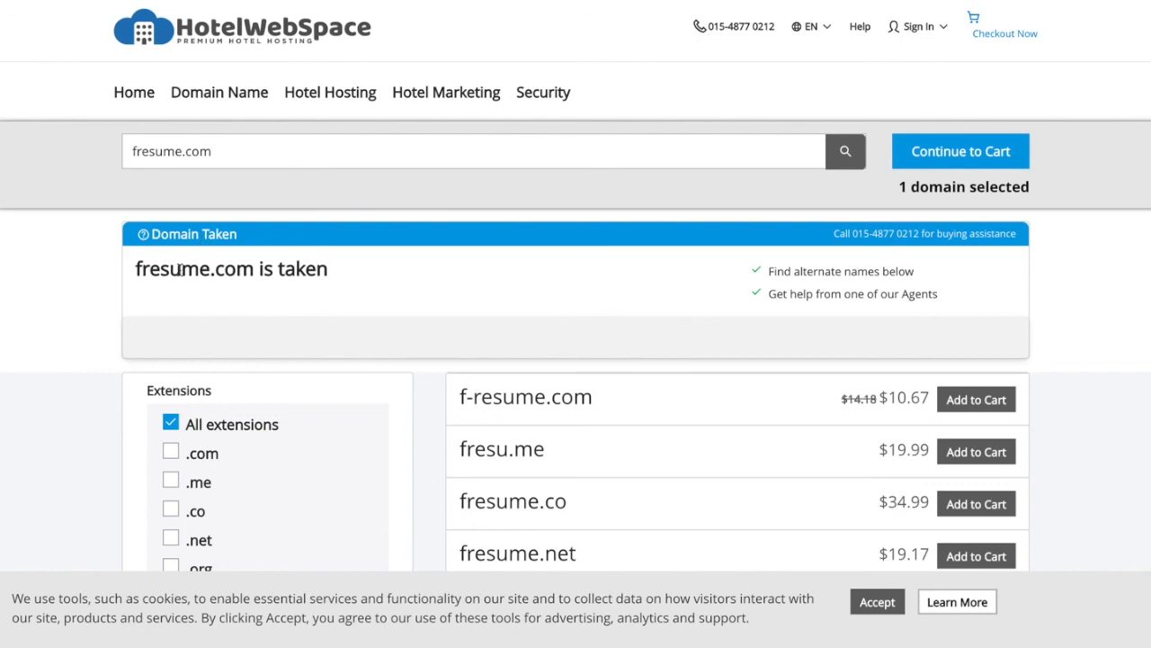
Edit the searched domain to superesume.com and check its availability.
{"action": "left_click", "coordinate": [151, 152]}
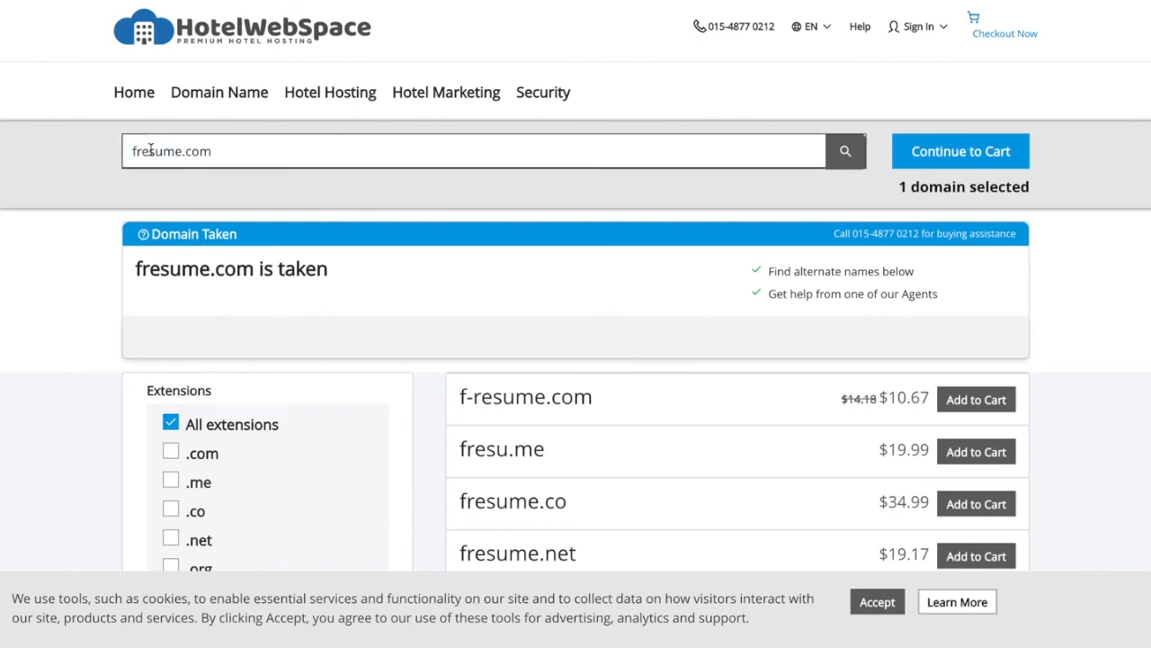
{"action": "key", "text": "BackSpace"}
{"action": "key", "text": "BackSpace"}
{"action": "key", "text": "BackSpace"}
{"action": "type", "text": "supere"}
{"action": "key", "text": "Return"}
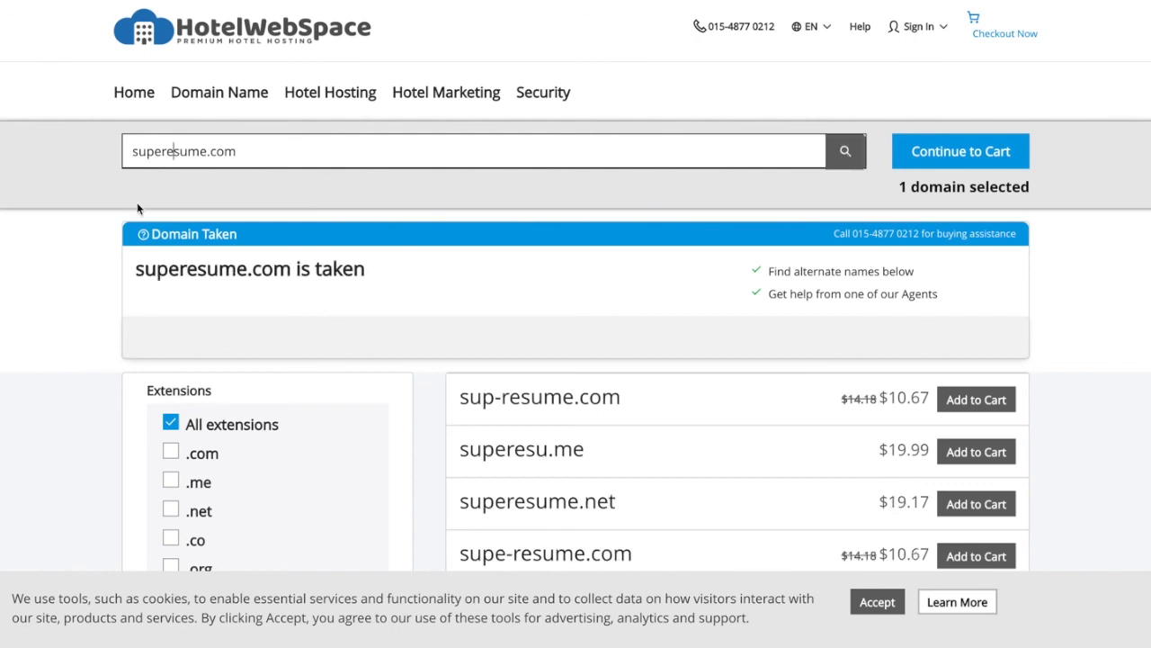
Change the search back to freddyresume.com to see it available and in the cart.
{"action": "left_click", "coordinate": [161, 151]}
{"action": "left_click_drag", "start_coordinate": [161, 151], "coordinate": [124, 146]}
{"action": "type", "text": "freddy"}
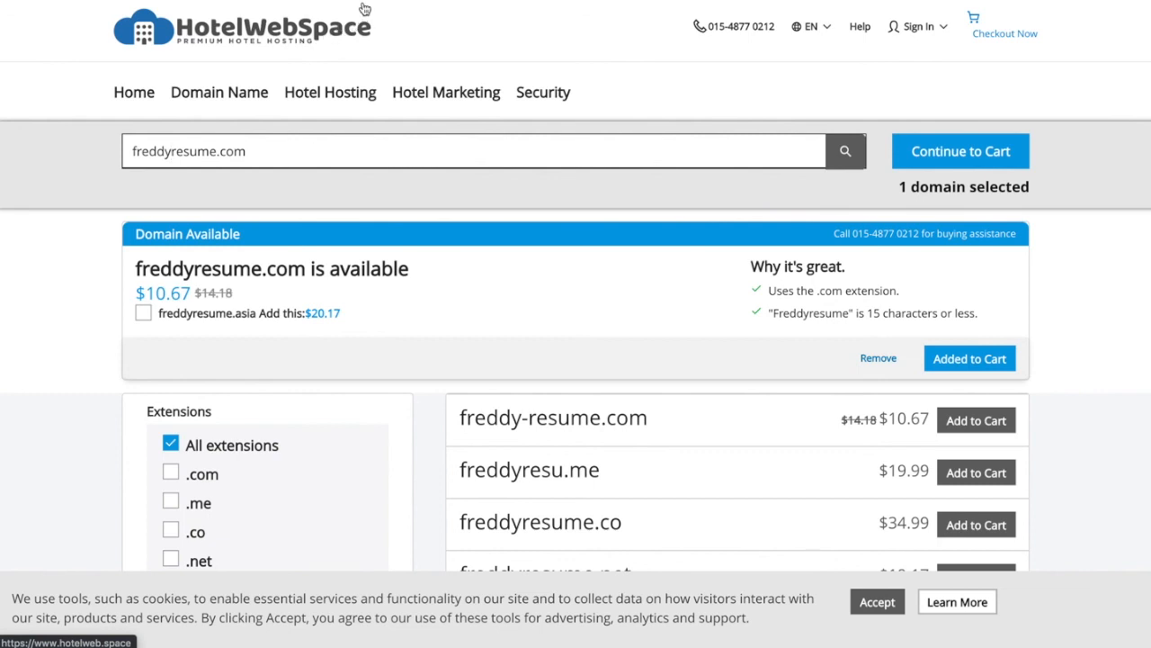
{"action": "mouse_move", "coordinate": [545, 1]}
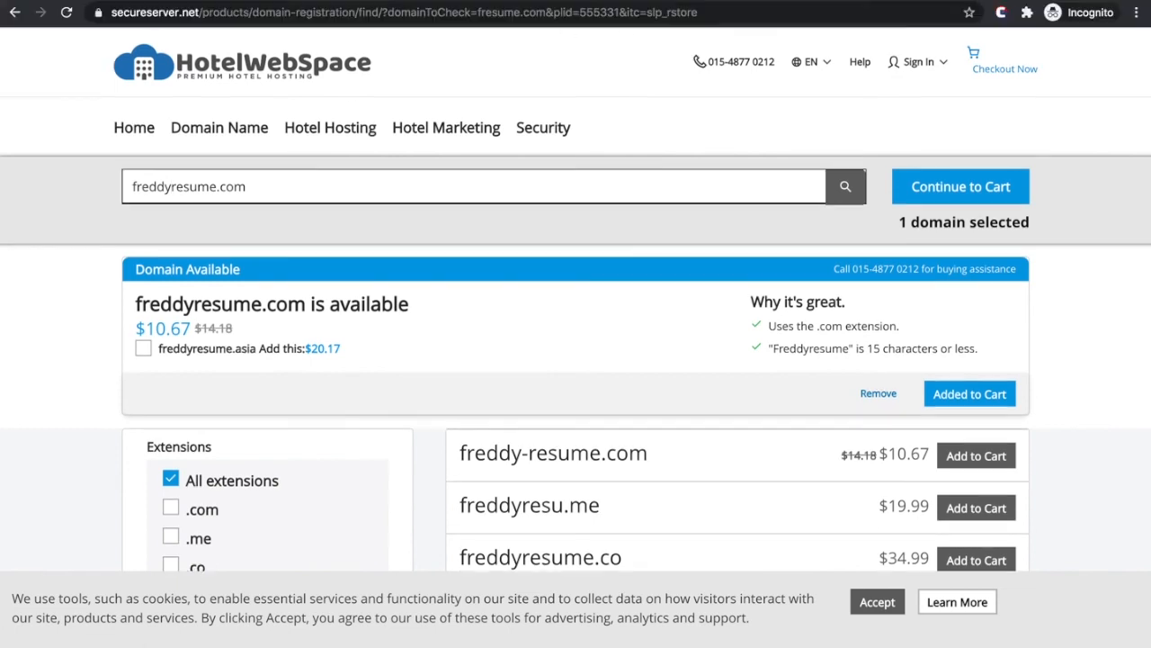